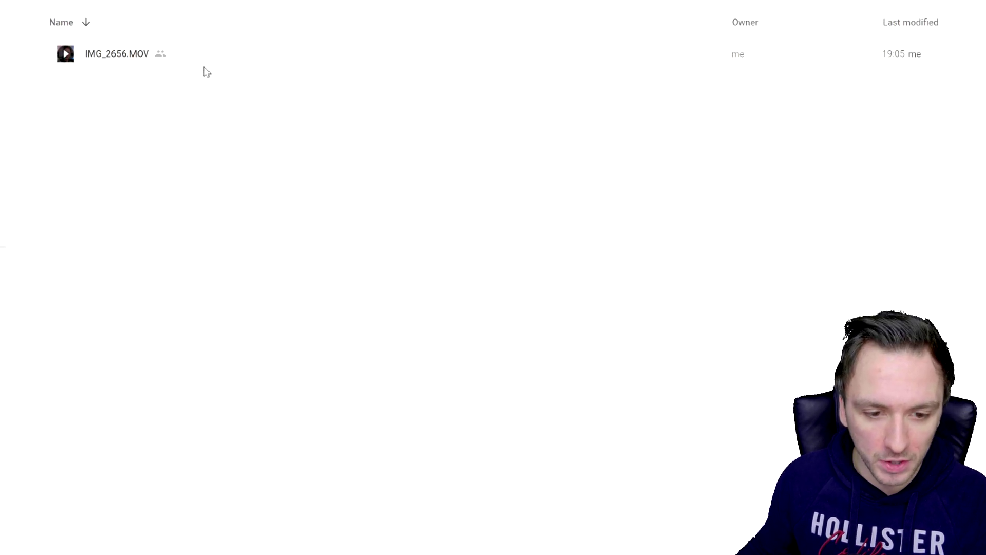
Step: Get IMG_2656.MOV from the online drive, switch to VEGAS Pro and place the video at the start of the timeline
{"action": "right_click", "coordinate": [110, 57]}
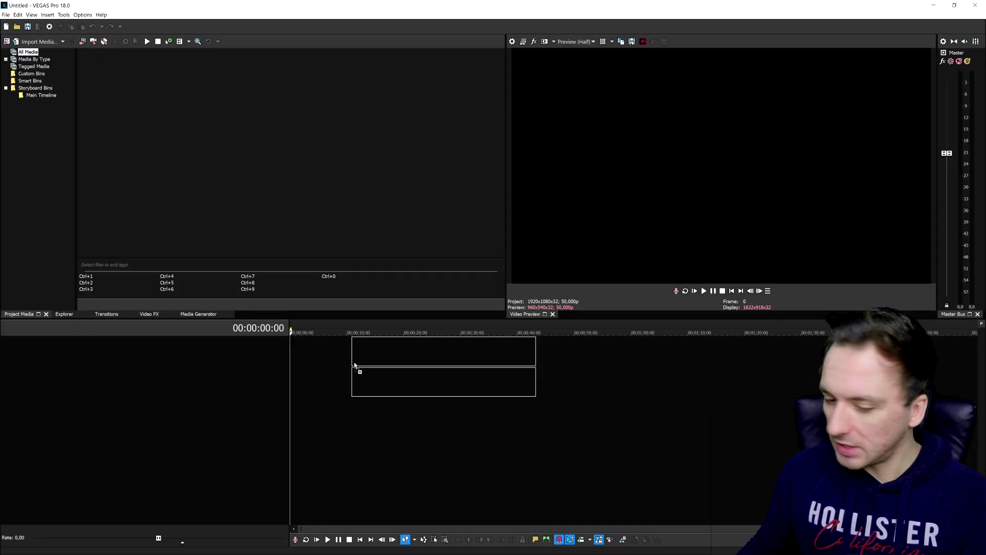
{"action": "left_click_drag", "start_coordinate": [354, 366], "coordinate": [301, 369]}
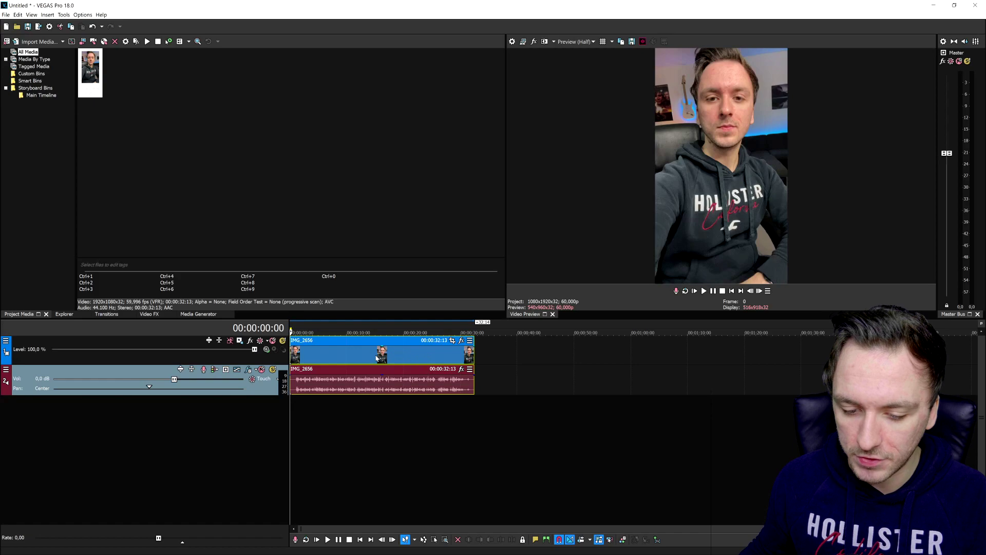
{"action": "mouse_move", "coordinate": [378, 358]}
{"action": "left_mouse_down"}
{"action": "mouse_move", "coordinate": [389, 358]}
{"action": "mouse_move", "coordinate": [377, 358]}
{"action": "left_mouse_up"}
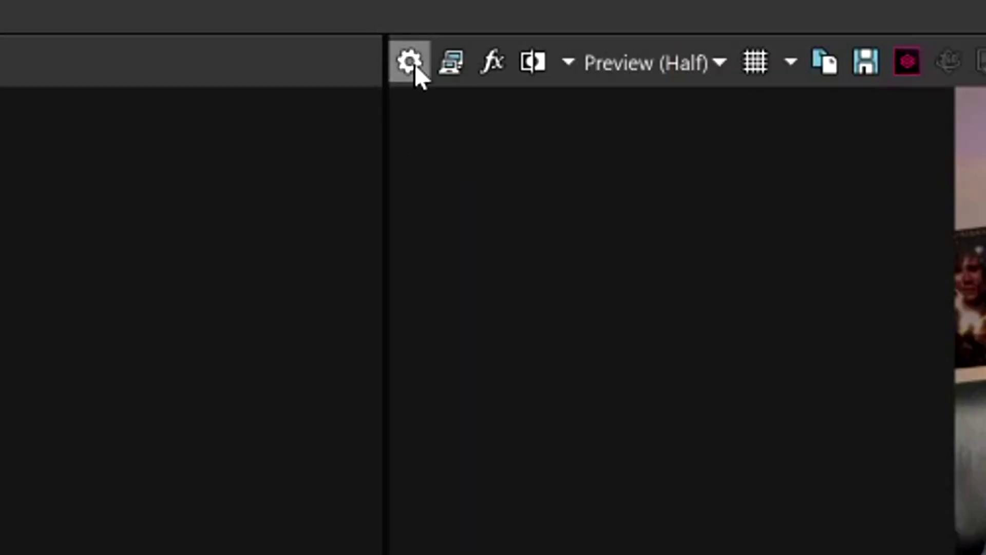
Step: Set the project's video width to 1920 and height to 1080 in the project properties
{"action": "left_click", "coordinate": [415, 64]}
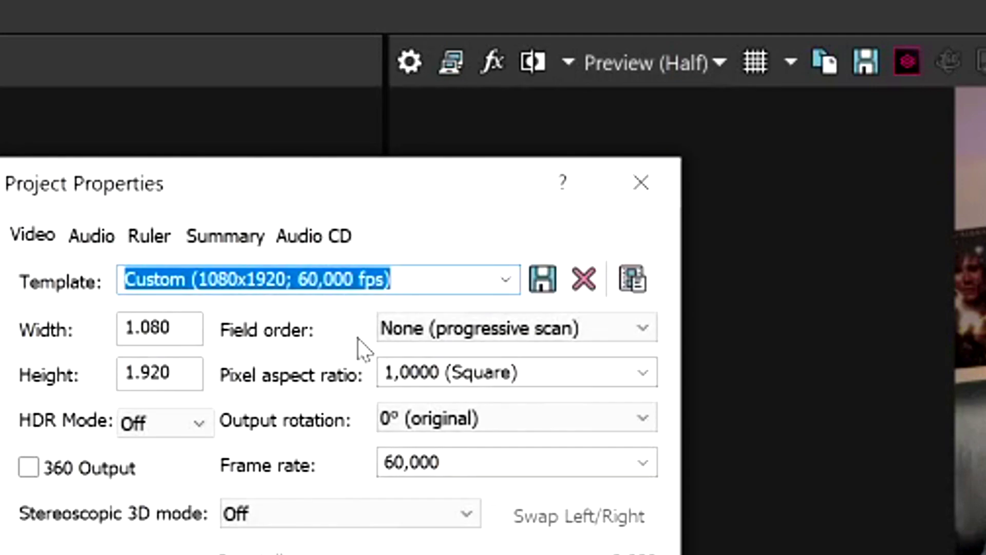
{"action": "key", "text": "Tab"}
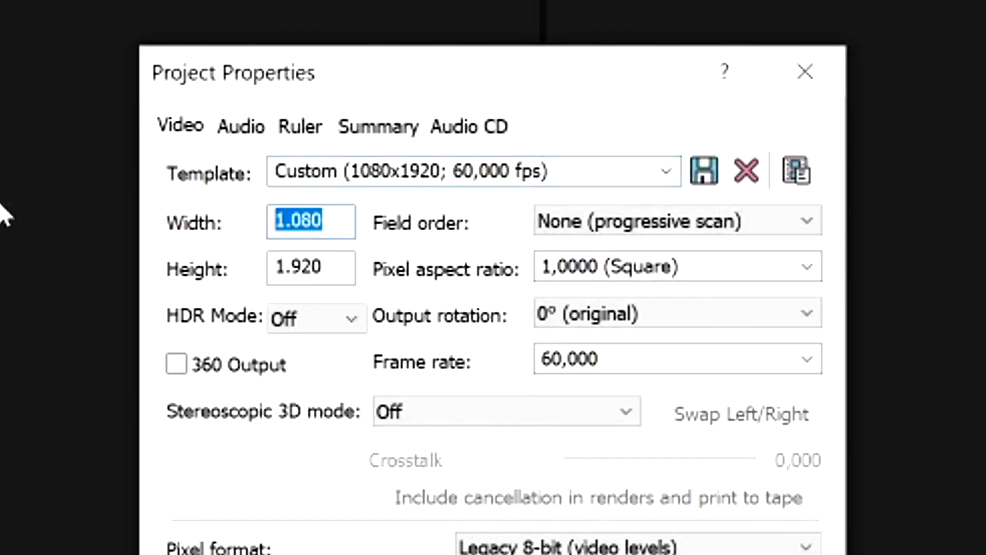
{"action": "type", "text": "1920"}
{"action": "key", "text": "Tab"}
{"action": "type", "text": "1080"}
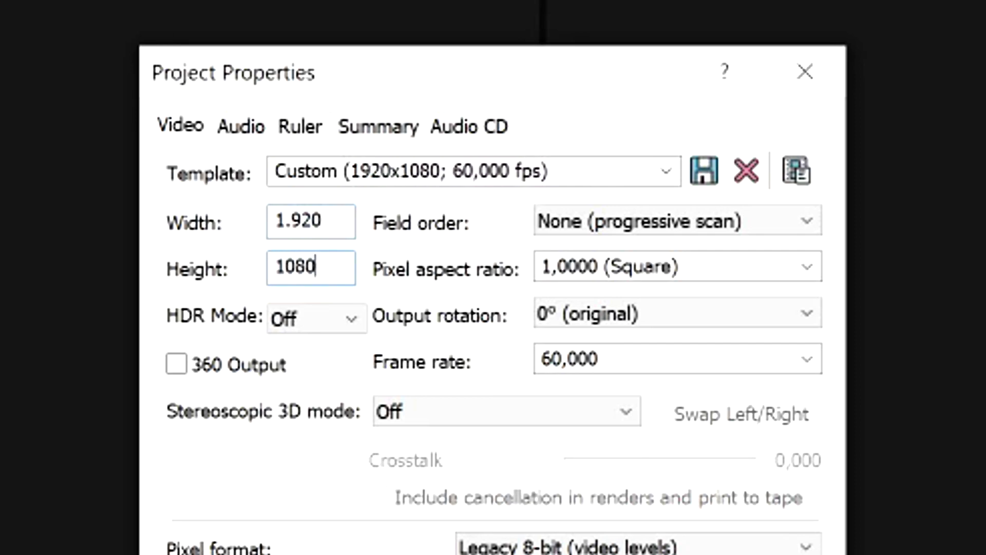
{"action": "key", "text": "Tab"}
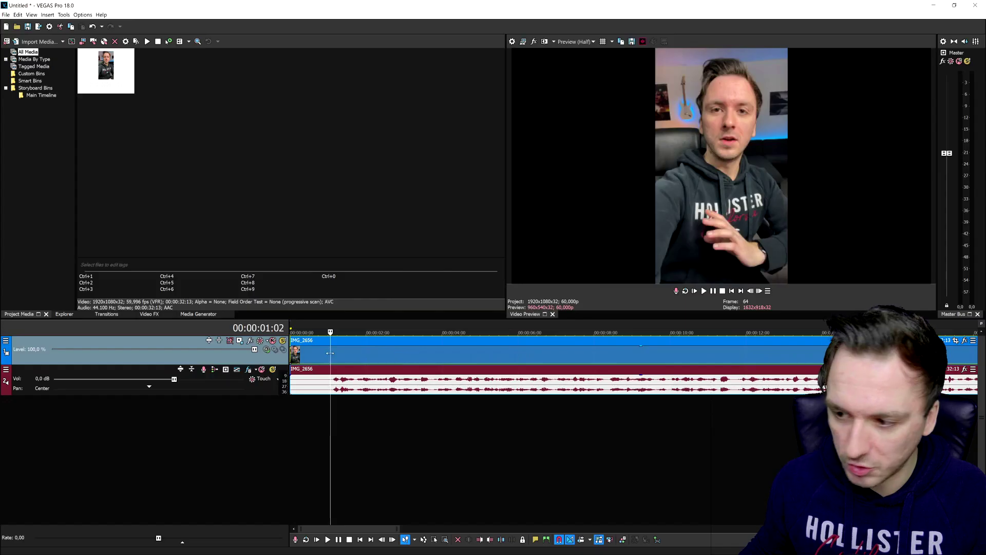
Step: Split the clip at about 00:00:01:03, just before the speech begins, and delete the silent opening piece
{"action": "left_click", "coordinate": [430, 354]}
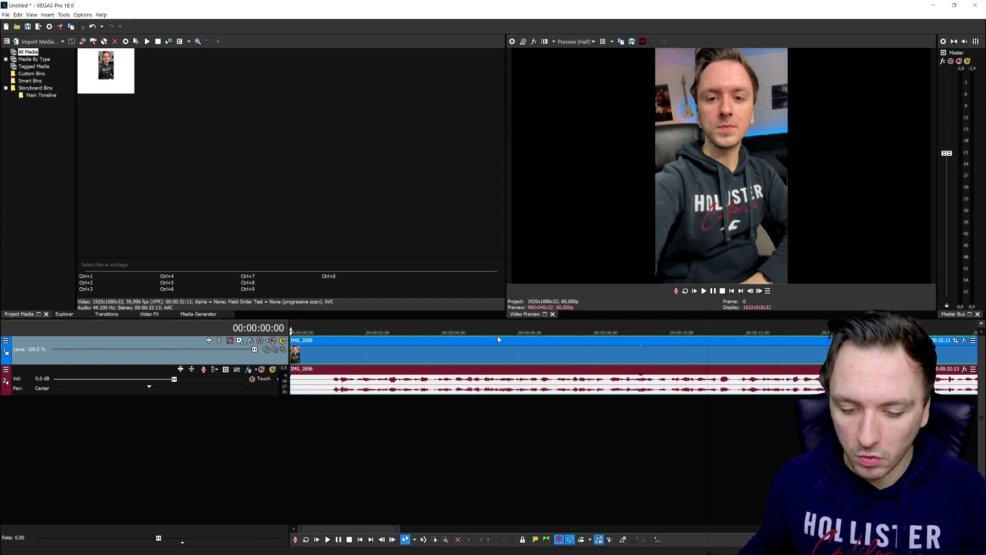
{"action": "scroll", "coordinate": [352, 386], "scroll_direction": "up", "scroll_amount": 2}
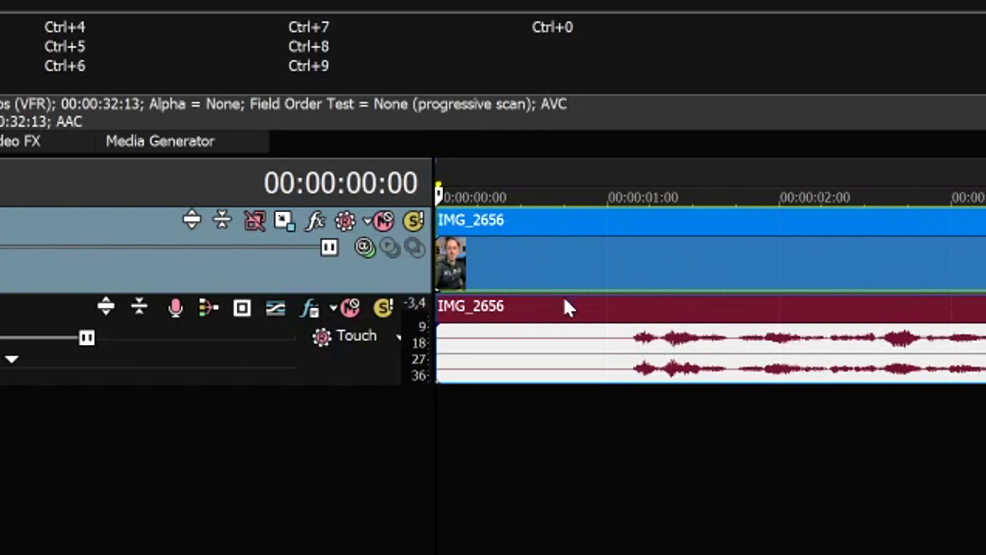
{"action": "left_click", "coordinate": [627, 342]}
{"action": "key", "text": "space"}
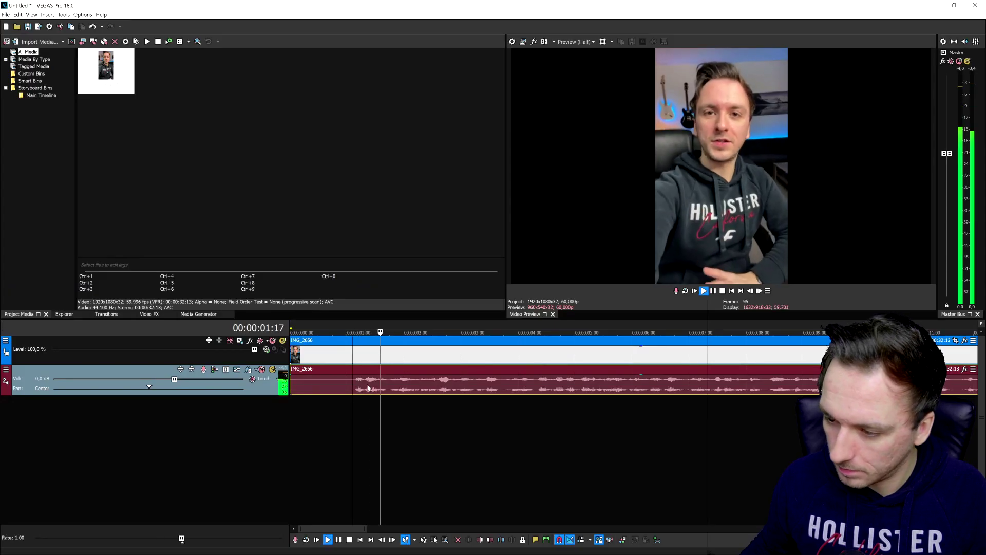
{"action": "key", "text": "space"}
{"action": "key", "text": "s"}
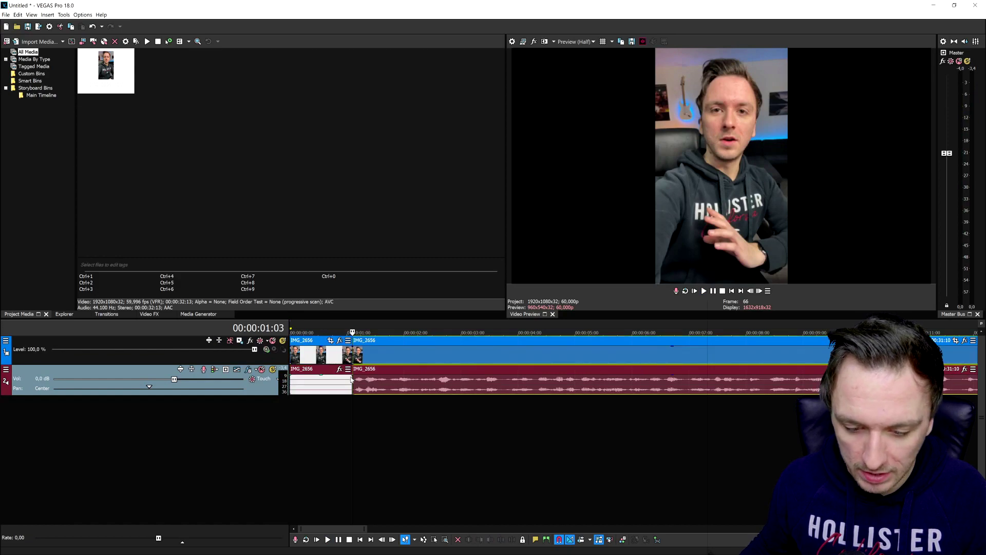
{"action": "left_click", "coordinate": [323, 354]}
{"action": "key", "text": "Delete"}
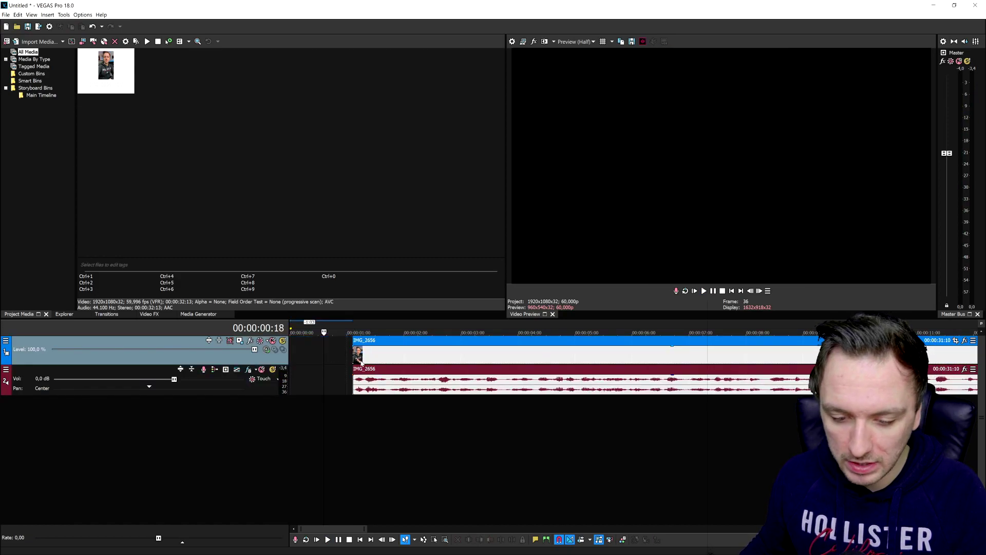
Step: Move the remaining video and audio clip to the very start of the timeline
{"action": "scroll", "coordinate": [412, 360], "scroll_direction": "down", "scroll_amount": 2}
{"action": "left_click_drag", "start_coordinate": [438, 364], "coordinate": [395, 359]}
{"action": "scroll", "coordinate": [402, 356], "scroll_direction": "down", "scroll_amount": 2}
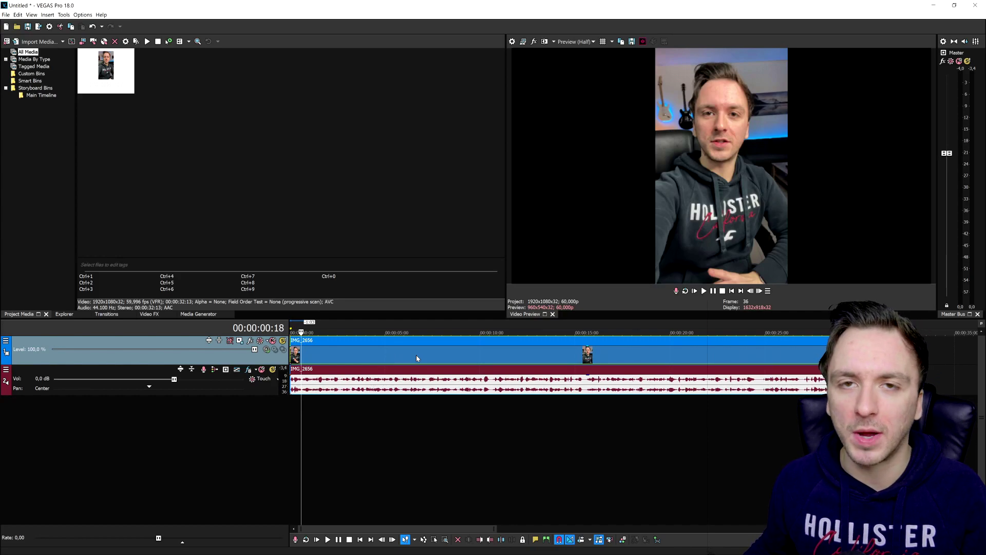
Step: Set the video clip's resample mode to Disable resample in its event properties
{"action": "left_click", "coordinate": [406, 355]}
{"action": "left_click", "coordinate": [443, 357]}
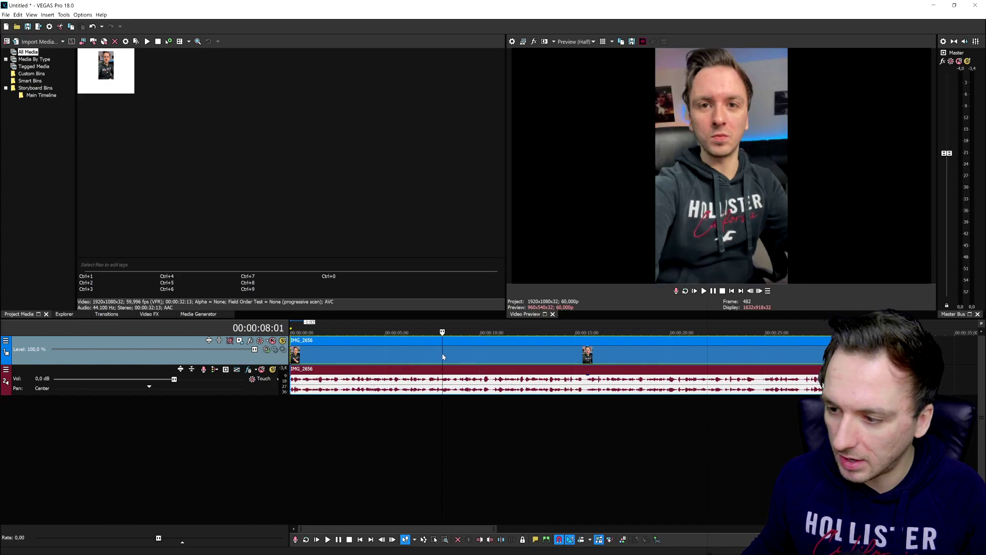
{"action": "right_click", "coordinate": [412, 353]}
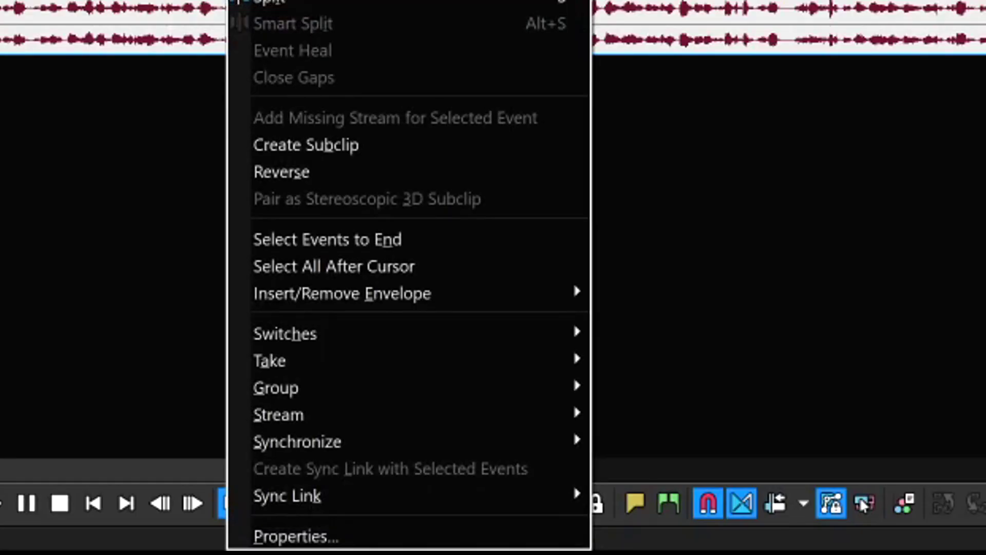
{"action": "left_click", "coordinate": [341, 538]}
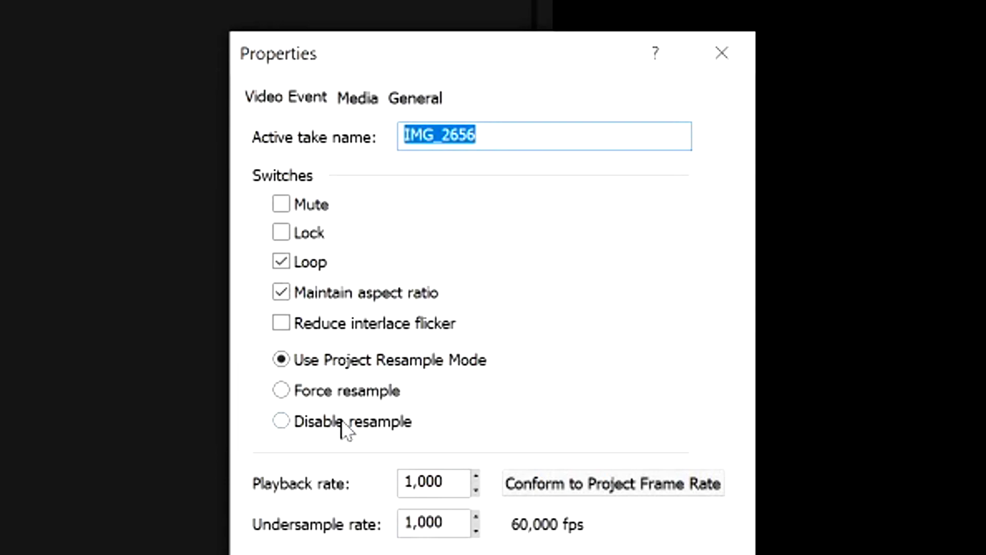
{"action": "left_click", "coordinate": [344, 429]}
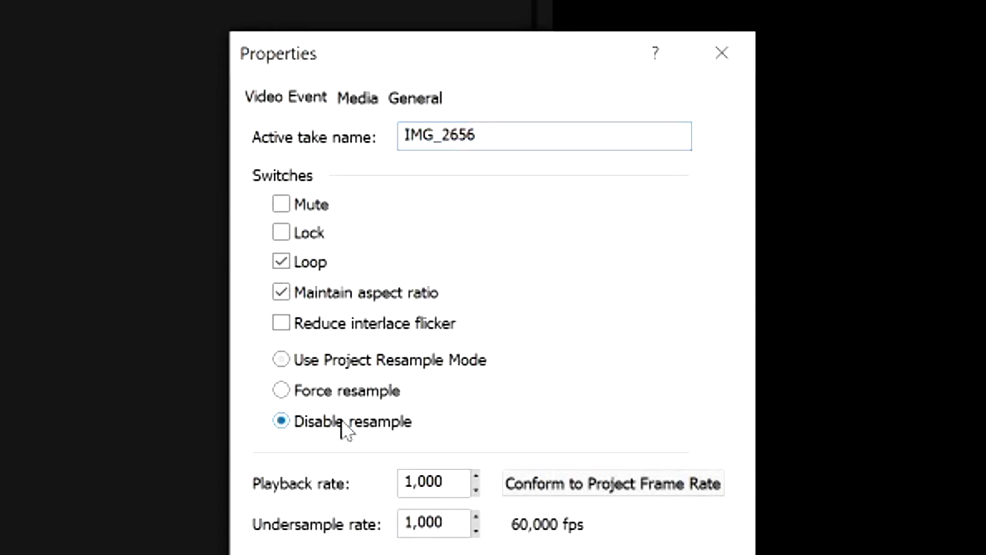
{"action": "key", "text": "Return"}
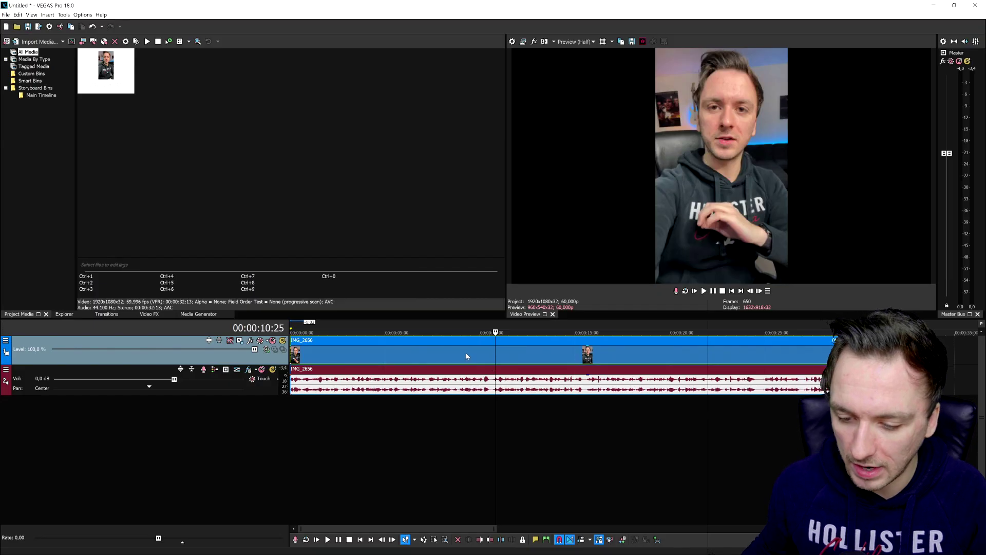
Step: Apply the LUT Filter video effect with its Default preset to the IMG_2656 clip
{"action": "left_click", "coordinate": [550, 358]}
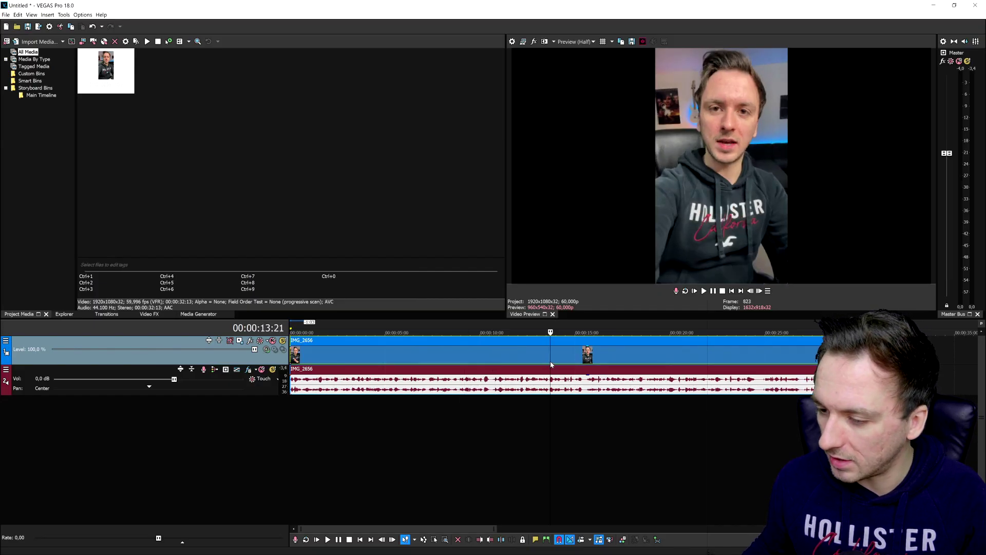
{"action": "left_click", "coordinate": [600, 362]}
{"action": "left_click", "coordinate": [530, 358]}
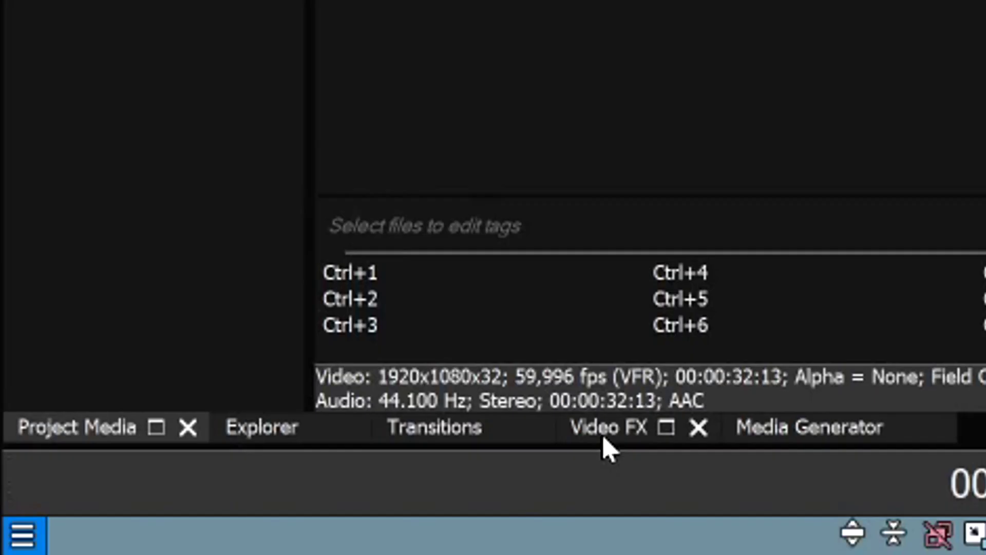
{"action": "left_click", "coordinate": [604, 440]}
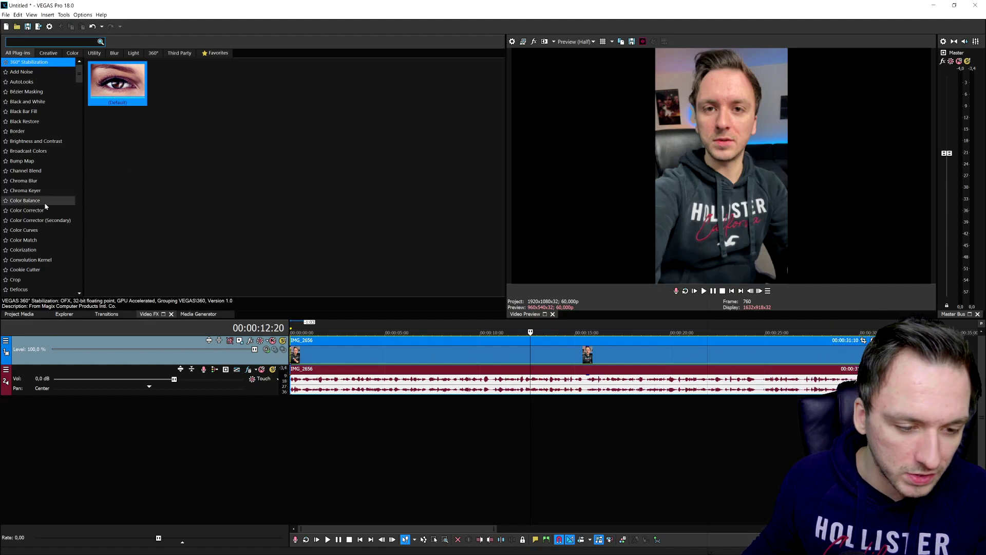
{"action": "scroll", "coordinate": [44, 203], "scroll_direction": "down", "scroll_amount": 12}
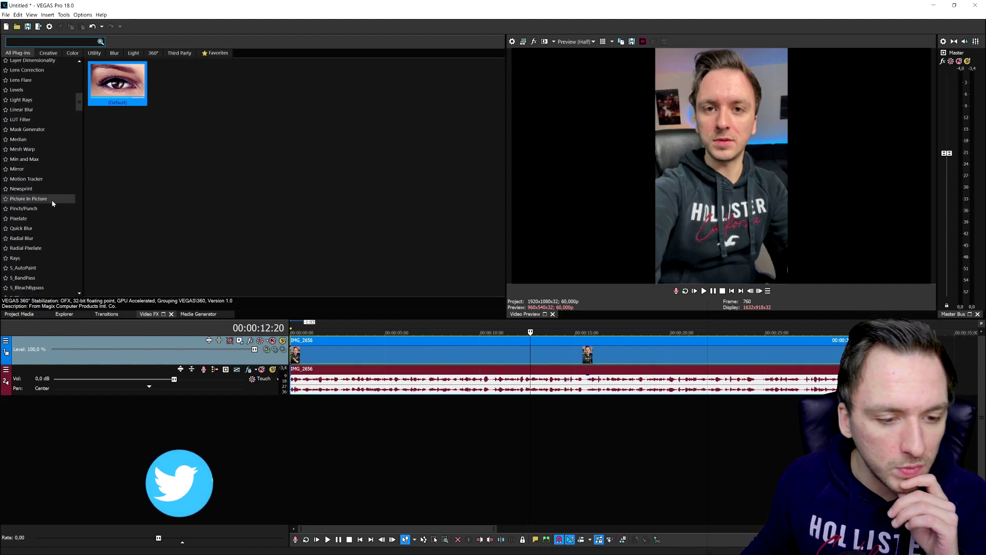
{"action": "left_click", "coordinate": [52, 120]}
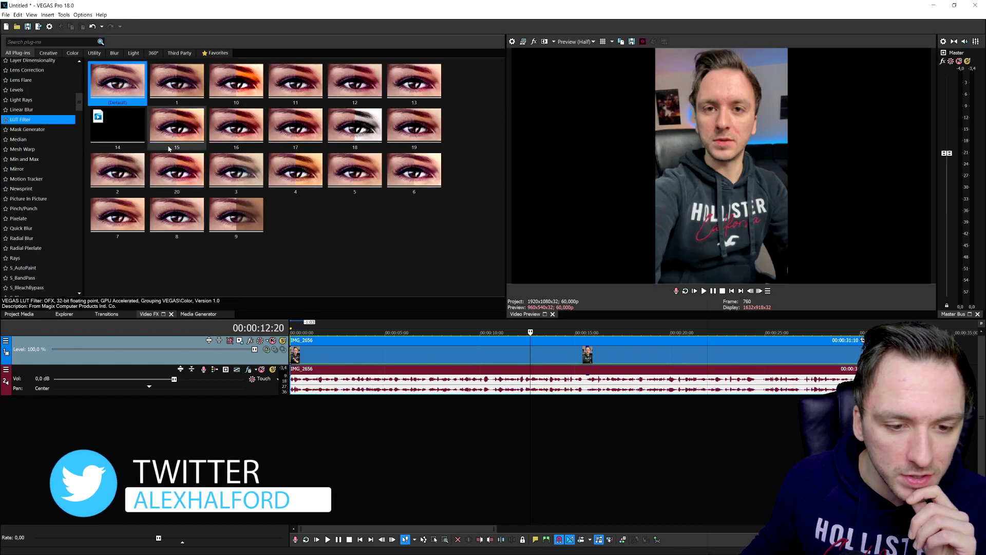
{"action": "left_click_drag", "start_coordinate": [117, 83], "coordinate": [462, 353]}
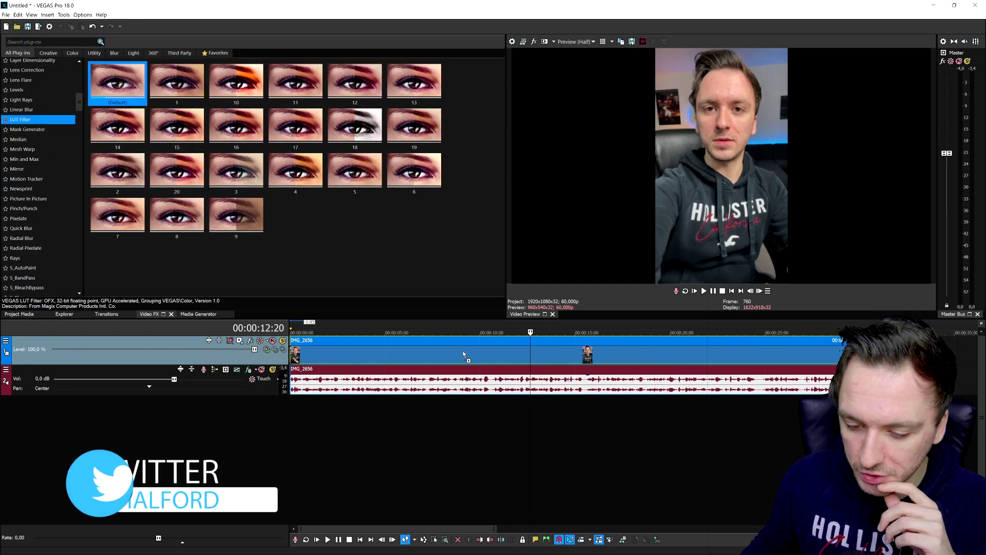
Step: Shrink the Video Event FX window and place it over the effects list, clear of the preview and timeline
{"action": "left_click_drag", "start_coordinate": [389, 236], "coordinate": [409, 172]}
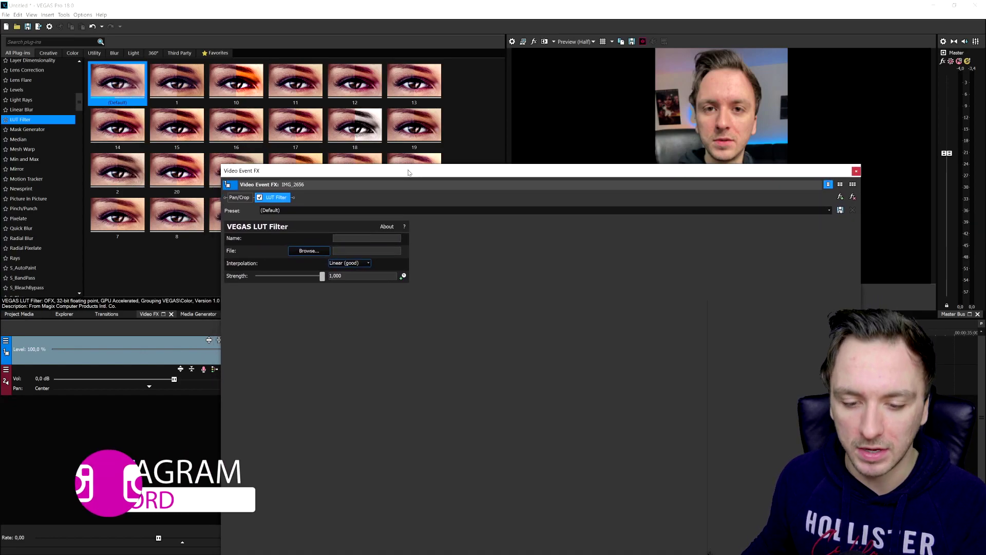
{"action": "left_click_drag", "start_coordinate": [352, 171], "coordinate": [290, 24]}
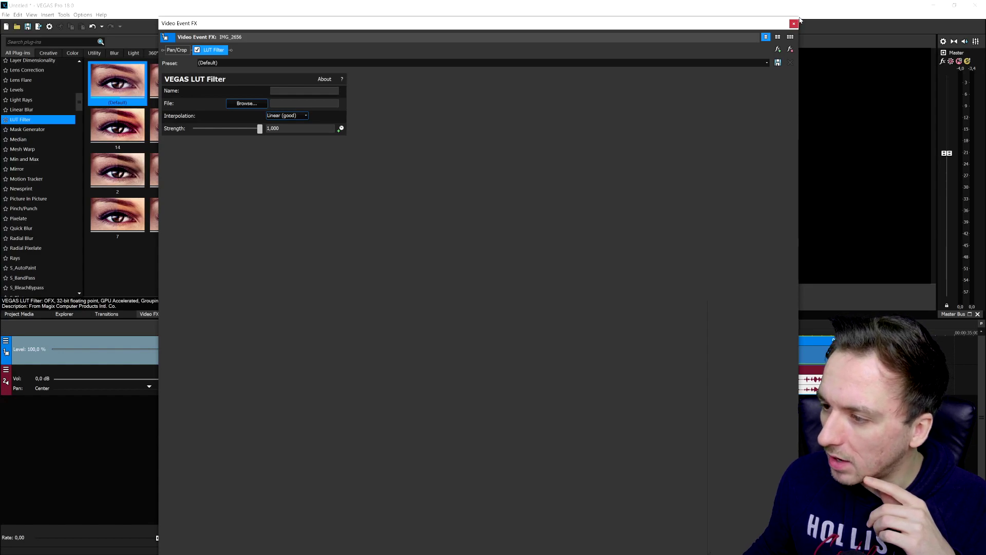
{"action": "left_click_drag", "start_coordinate": [798, 16], "coordinate": [540, 341]}
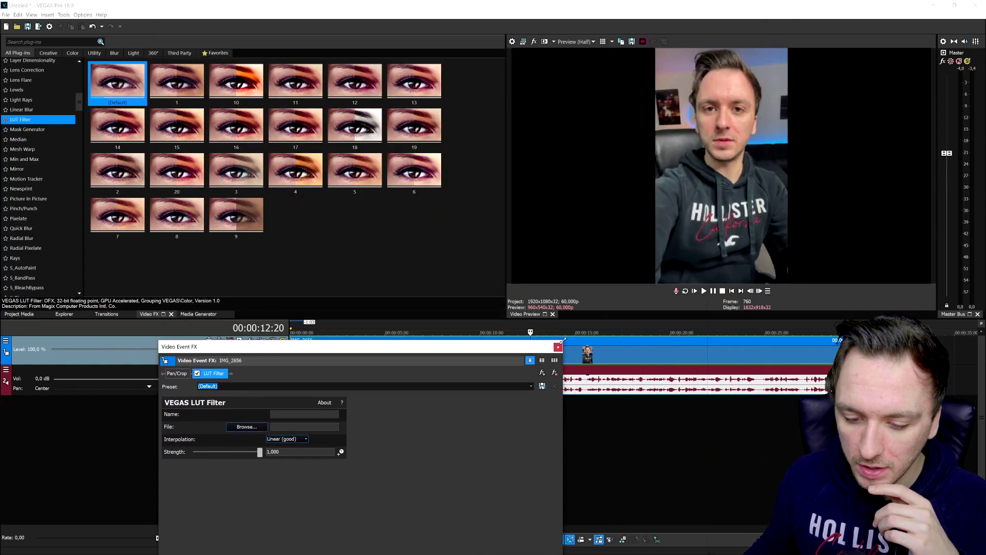
{"action": "left_click_drag", "start_coordinate": [373, 347], "coordinate": [321, 46]}
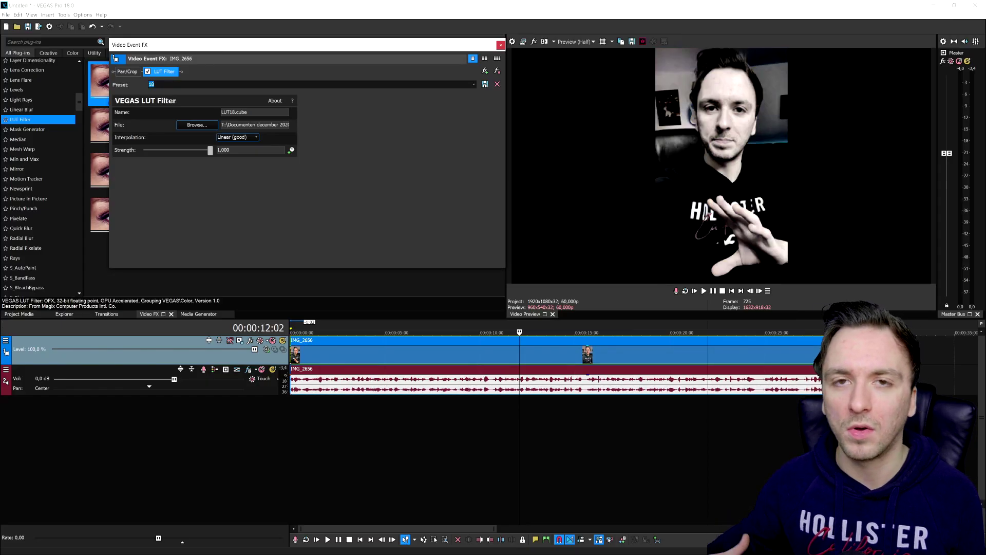
Step: Try out successive LUT Filter presets from 18 onward, including 19 and 3, and close the effect settings
{"action": "key", "text": "Down"}
{"action": "key", "text": "Down"}
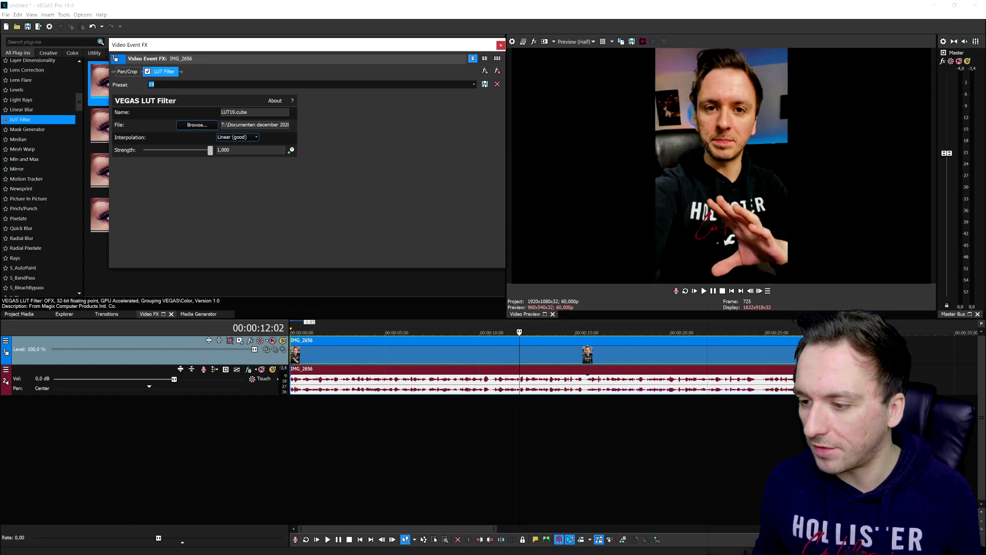
{"action": "key", "text": "Down"}
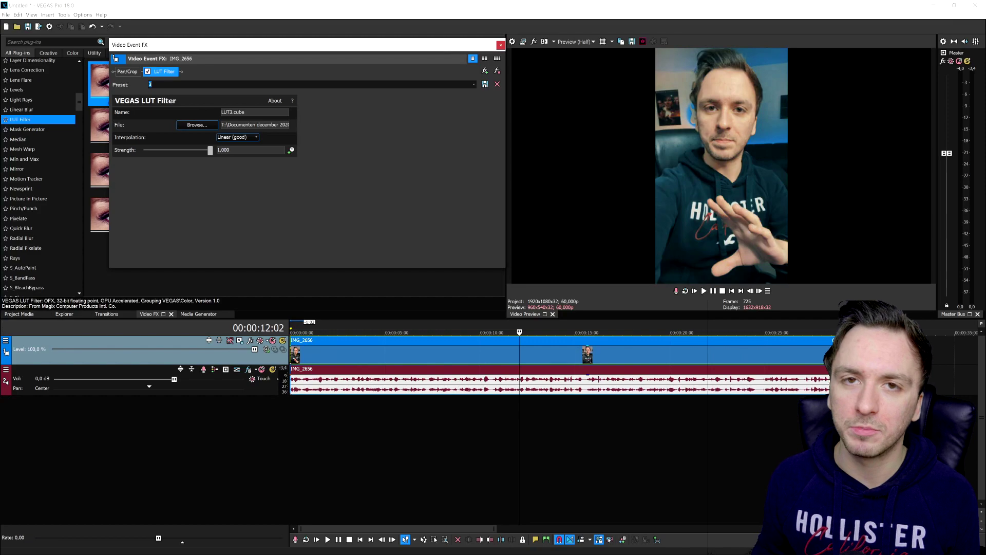
{"action": "key", "text": "Down"}
{"action": "key", "text": "Down"}
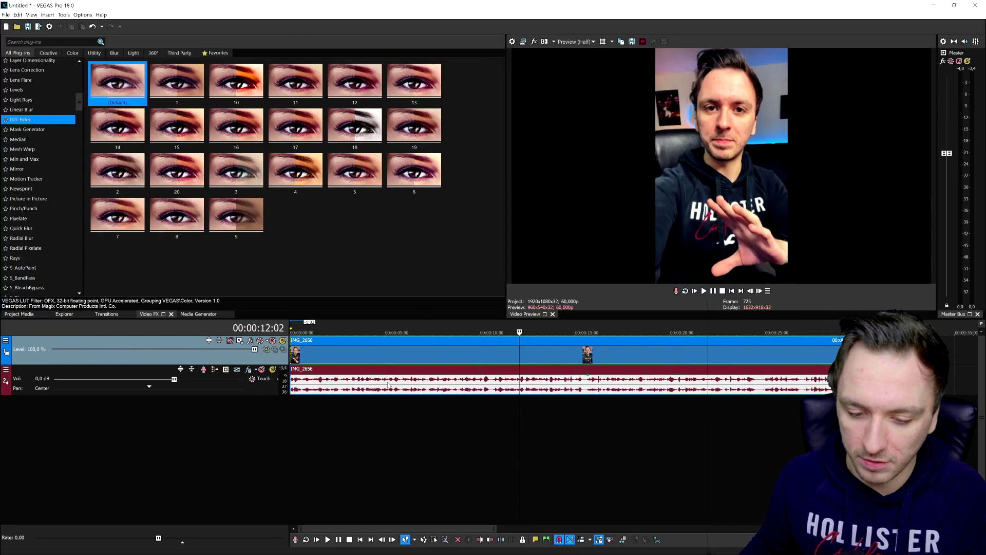
Step: Add the song Outwild x She Is Jules - Golden [NCS Release] on a new audio track from the timeline's start
{"action": "left_click", "coordinate": [394, 358]}
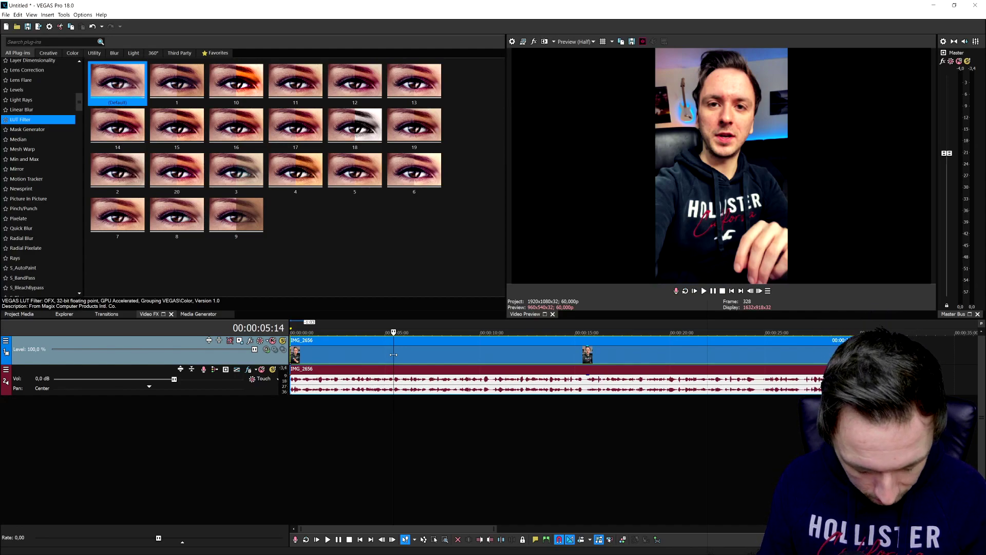
{"action": "left_click_drag", "start_coordinate": [985, 424], "coordinate": [491, 423]}
{"action": "scroll", "coordinate": [492, 423], "scroll_direction": "down", "scroll_amount": 4}
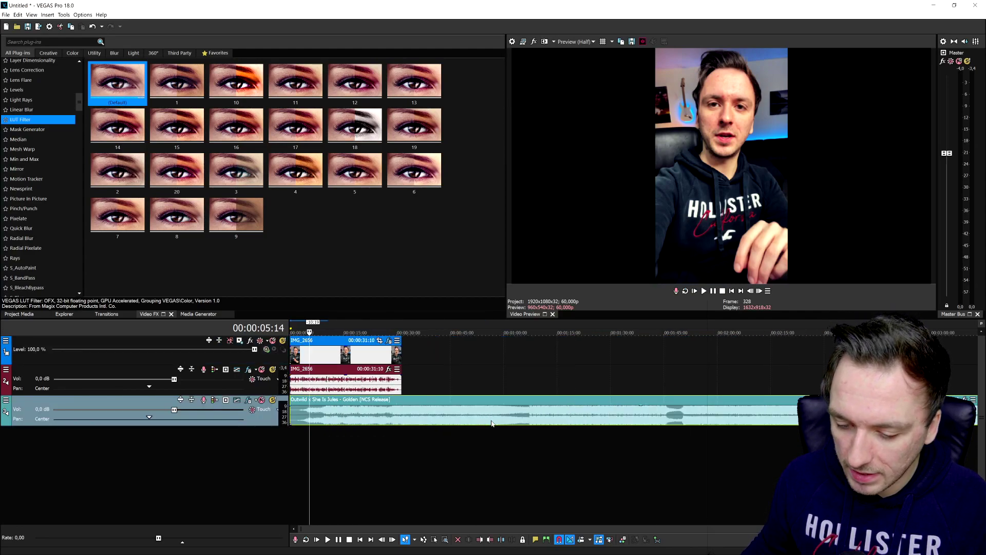
Step: Lower the gain of the Golden song event to about -23.7 dB, checking its balance against the speech in playback
{"action": "scroll", "coordinate": [435, 416], "scroll_direction": "up", "scroll_amount": 4}
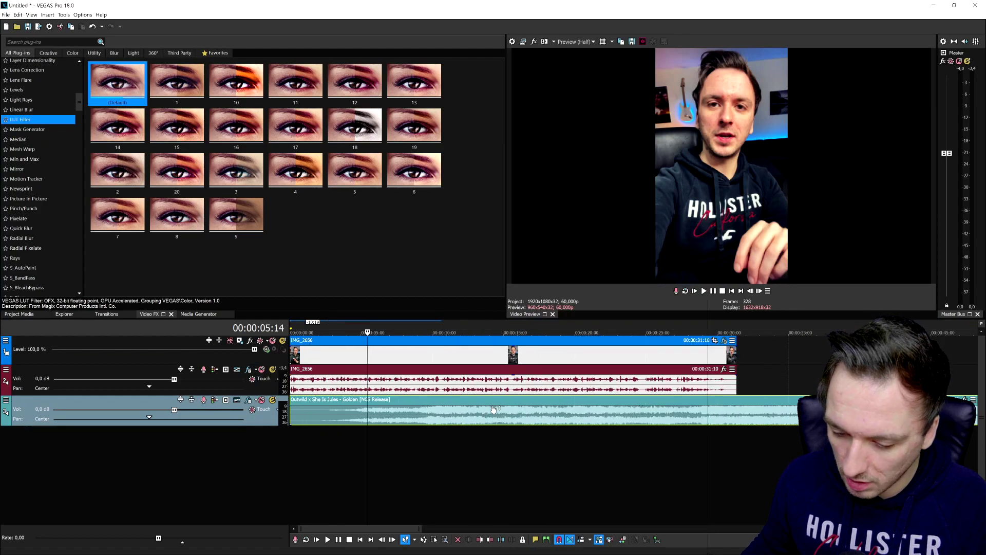
{"action": "left_click", "coordinate": [311, 415]}
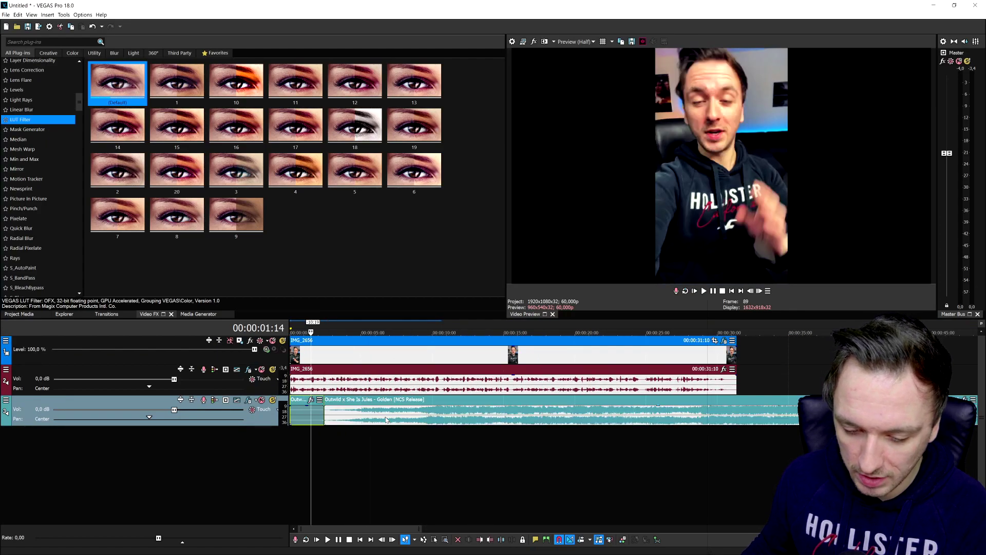
{"action": "left_click_drag", "start_coordinate": [374, 411], "coordinate": [374, 425]}
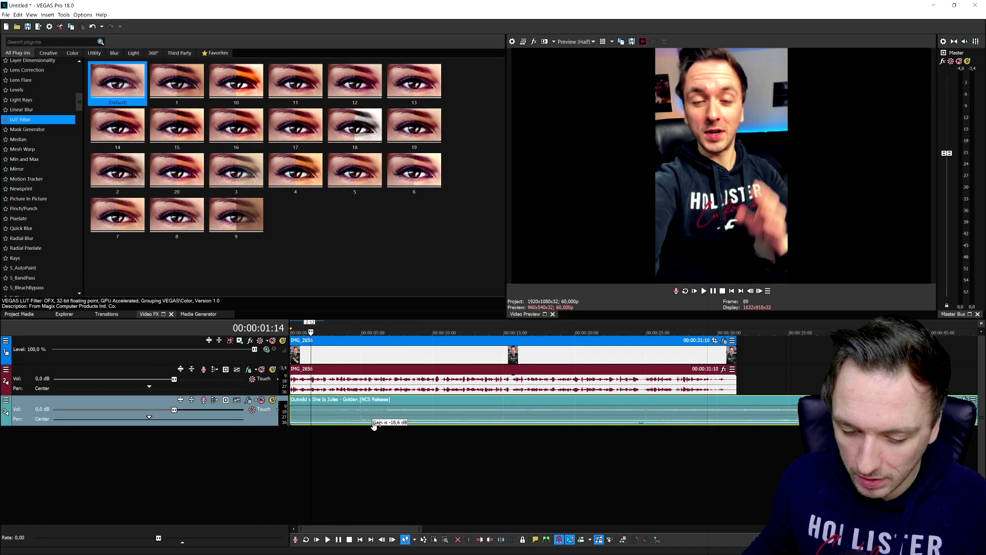
{"action": "key", "text": "space"}
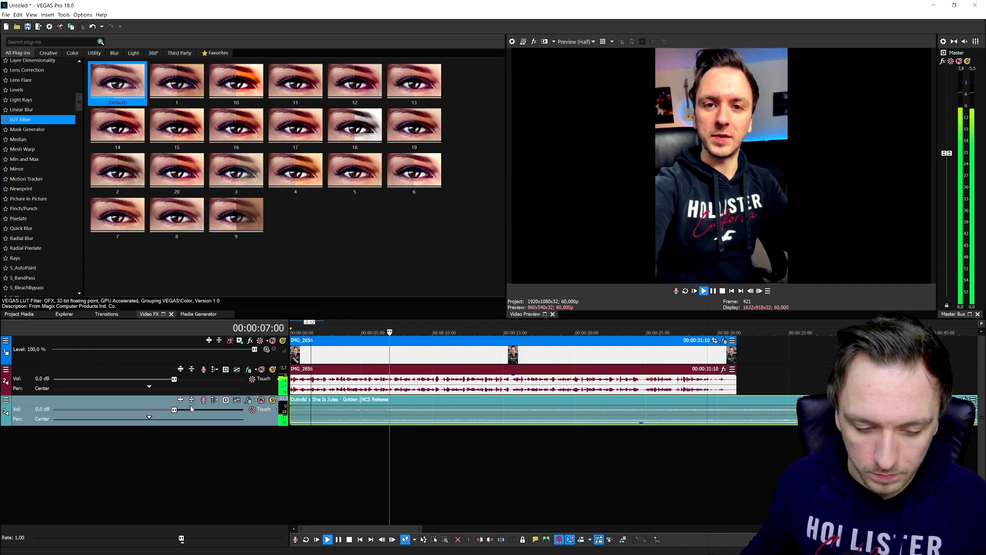
{"action": "key", "text": "space"}
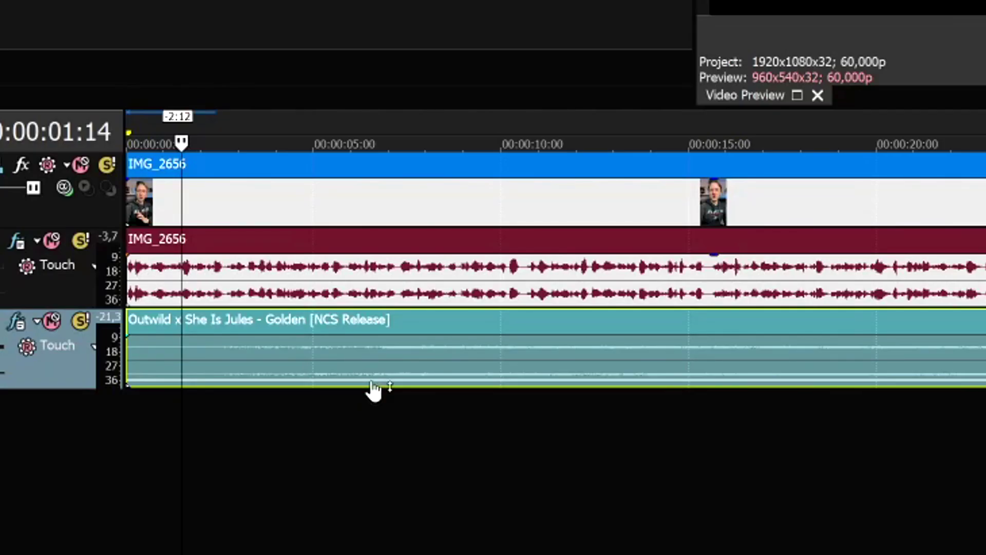
{"action": "left_click_drag", "start_coordinate": [383, 424], "coordinate": [384, 423]}
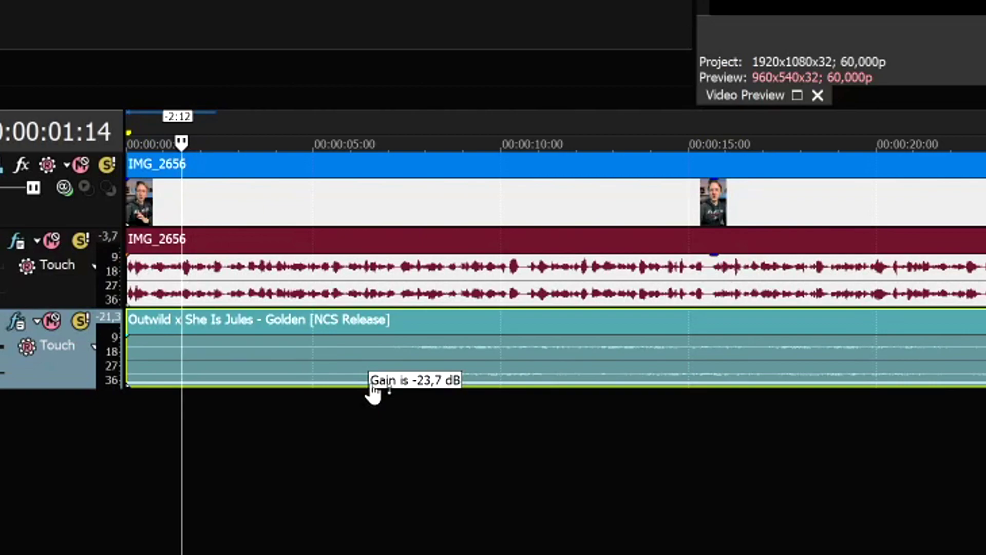
{"action": "key", "text": "space"}
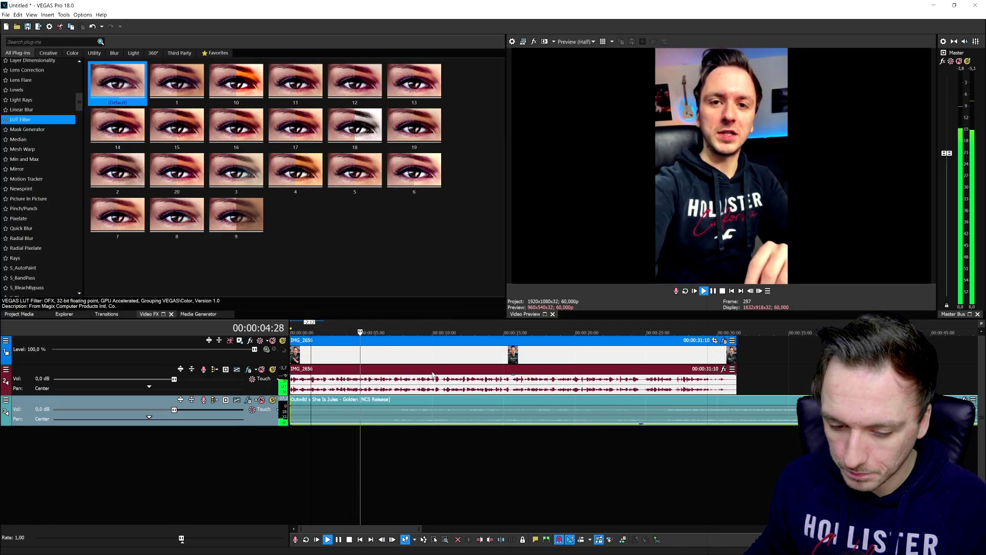
Step: Find the pause in speech at about 00:00:10:15 and split the IMG_2656 clip and its audio there
{"action": "scroll", "coordinate": [433, 375], "scroll_direction": "up", "scroll_amount": 2}
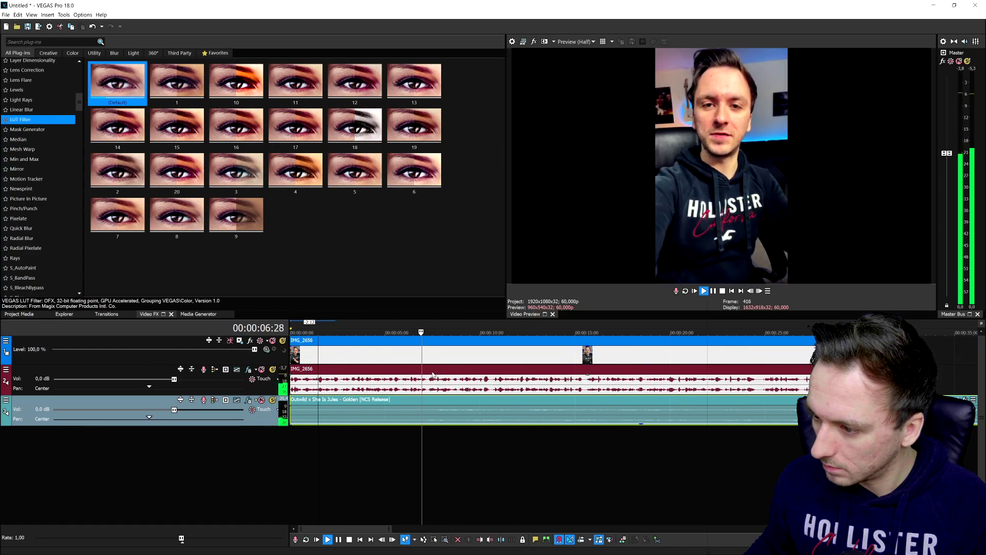
{"action": "scroll", "coordinate": [601, 391], "scroll_direction": "up", "scroll_amount": 4}
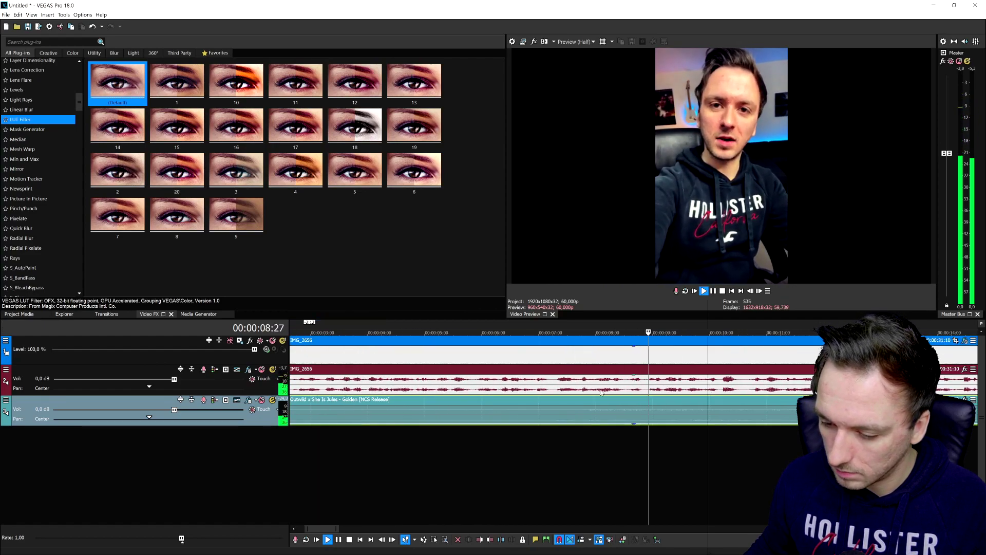
{"action": "key", "text": "Return"}
{"action": "scroll", "coordinate": [625, 392], "scroll_direction": "up", "scroll_amount": 2}
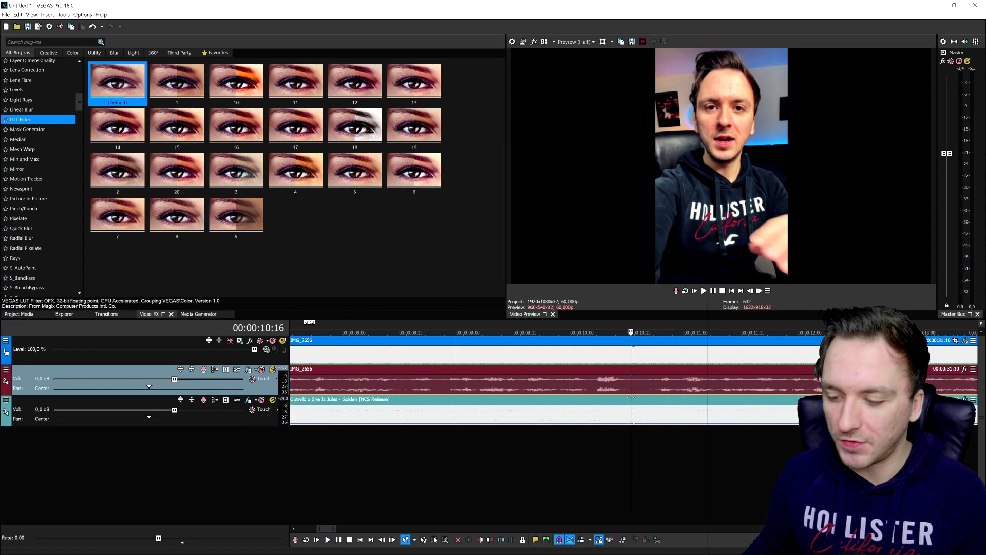
{"action": "key", "text": "Left"}
{"action": "key", "text": "Left"}
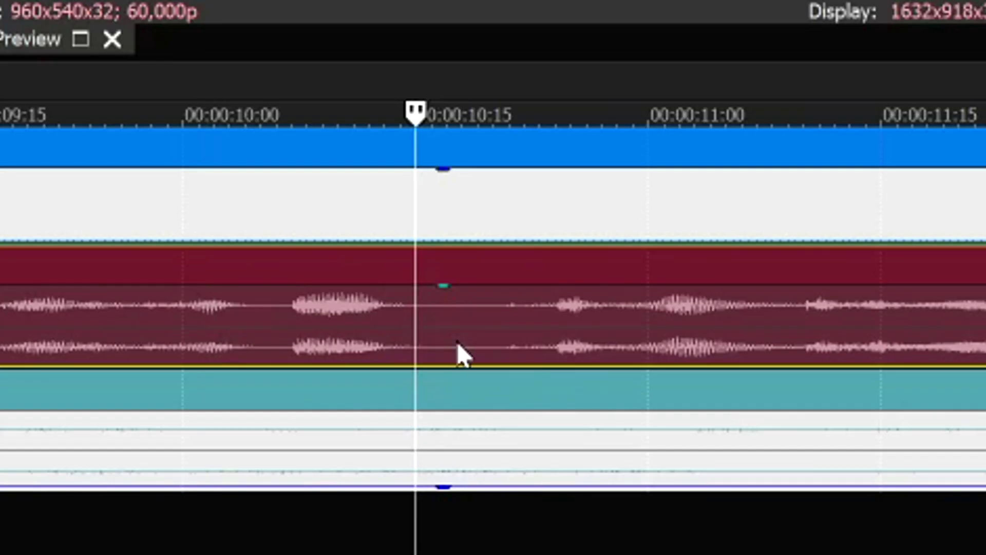
{"action": "key", "text": "s"}
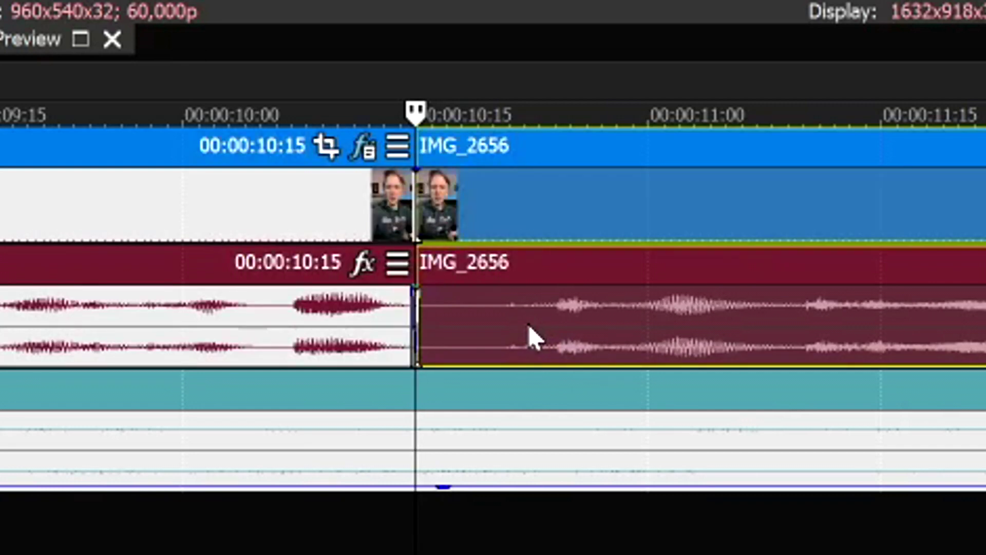
Step: Cut the short pause after the split out of IMG_2656 and move the remaining footage back to close the gap
{"action": "left_click", "coordinate": [524, 316]}
{"action": "left_click_drag", "start_coordinate": [524, 316], "coordinate": [632, 316]}
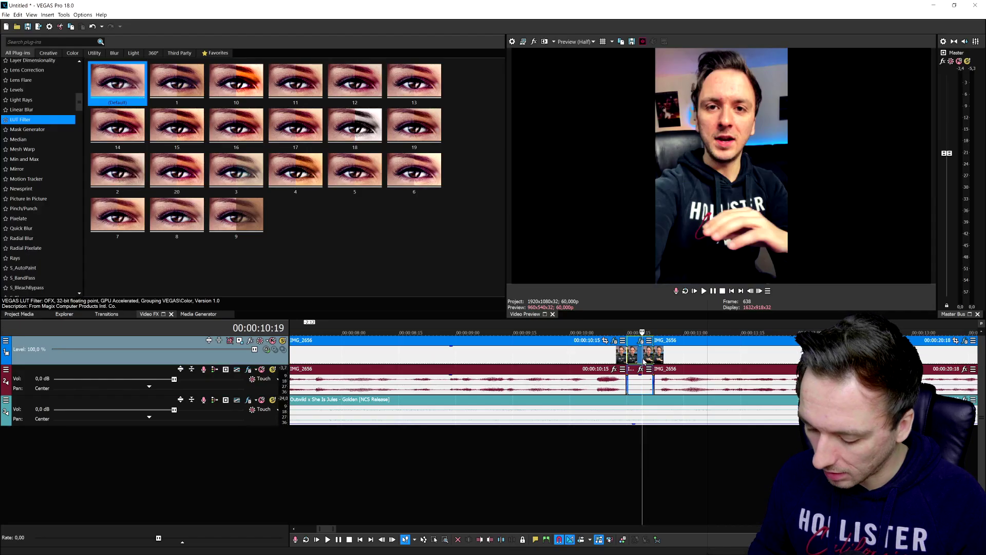
{"action": "left_click_drag", "start_coordinate": [663, 352], "coordinate": [640, 354]}
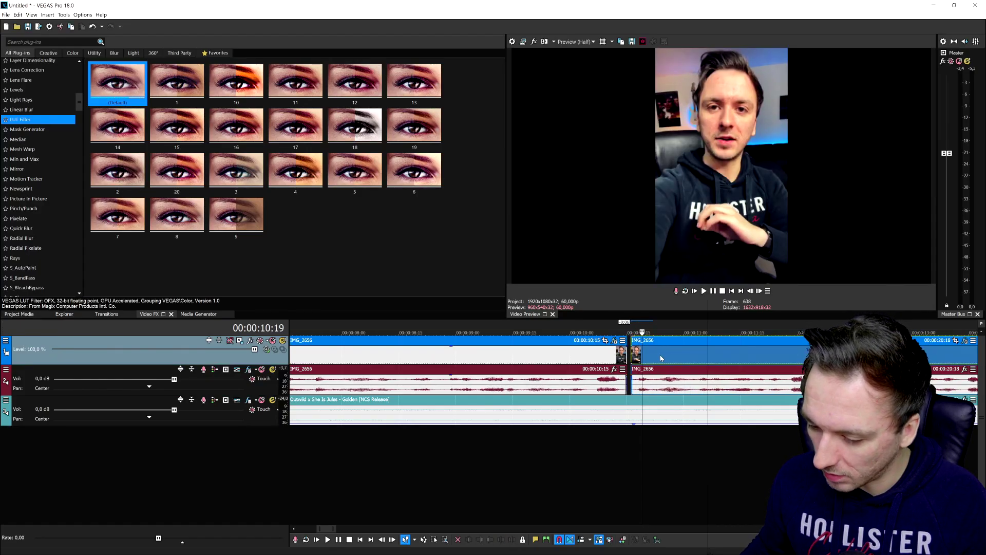
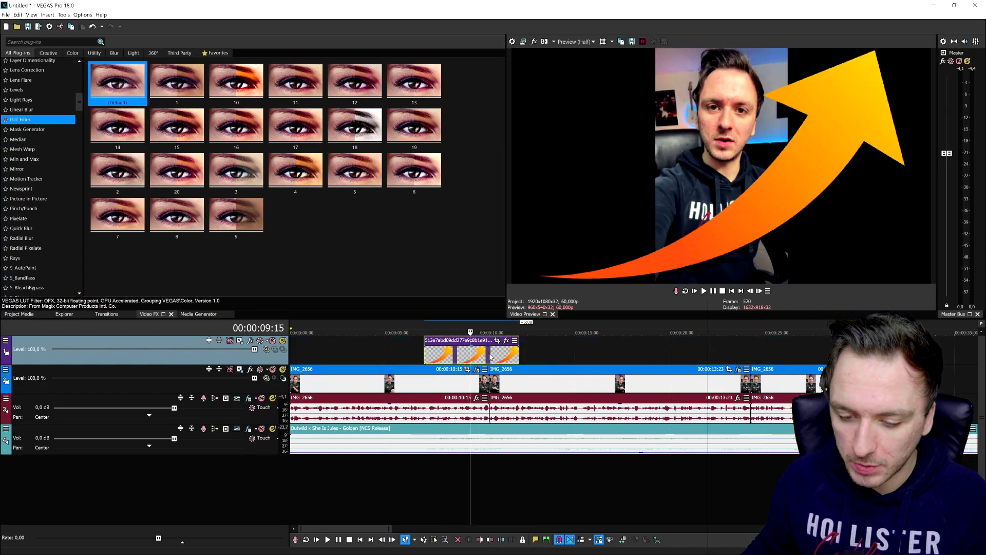
Step: Extend the arrow image event in both directions so it spans from the timeline's start across the footage
{"action": "left_click_drag", "start_coordinate": [491, 356], "coordinate": [314, 351]}
{"action": "left_click_drag", "start_coordinate": [389, 353], "coordinate": [824, 353]}
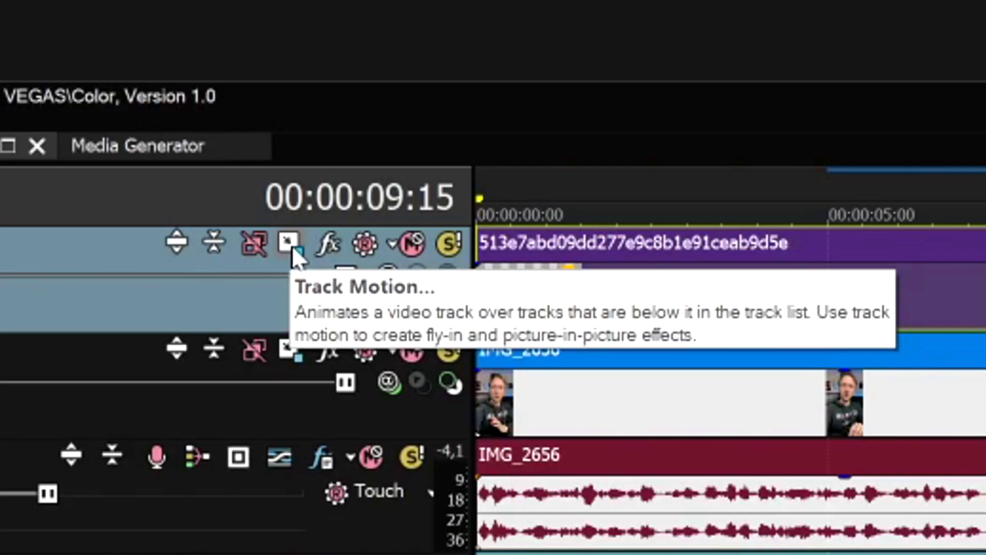
Step: Shrink the arrow track to about 335 by 189 in Track Motion, with its window placed clear of the preview
{"action": "left_click", "coordinate": [290, 243]}
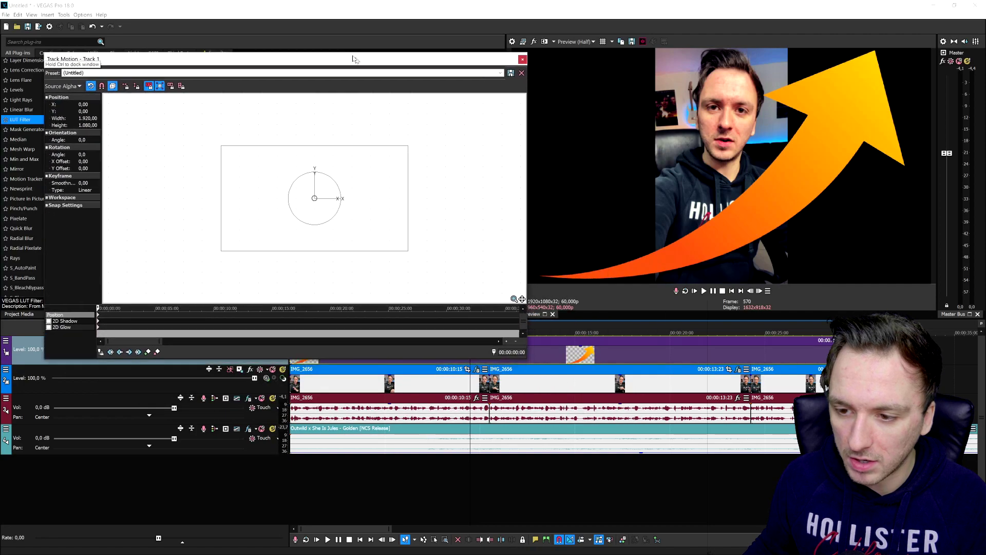
{"action": "left_click_drag", "start_coordinate": [353, 59], "coordinate": [333, 38]}
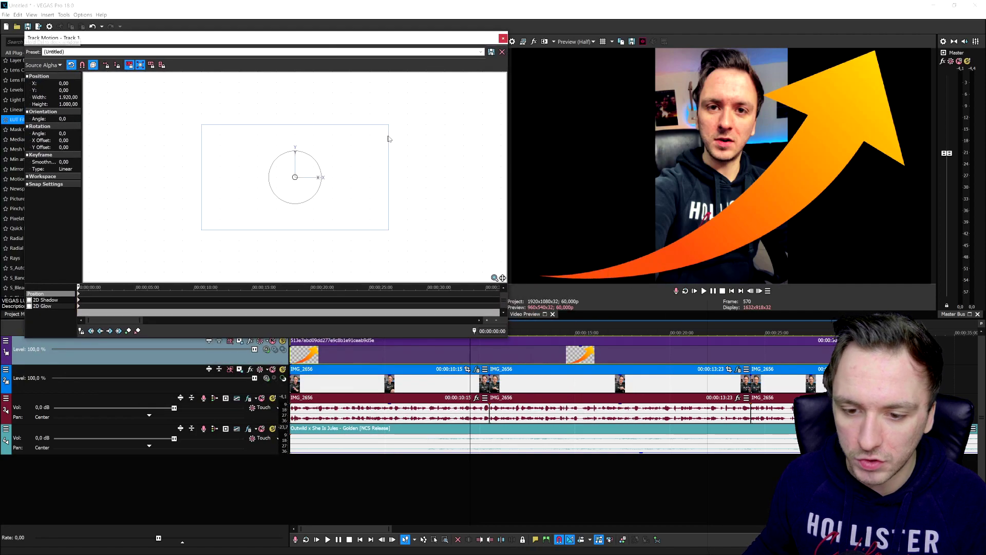
{"action": "left_click_drag", "start_coordinate": [388, 125], "coordinate": [311, 168]}
{"action": "scroll", "coordinate": [297, 157], "scroll_direction": "up", "scroll_amount": 5}
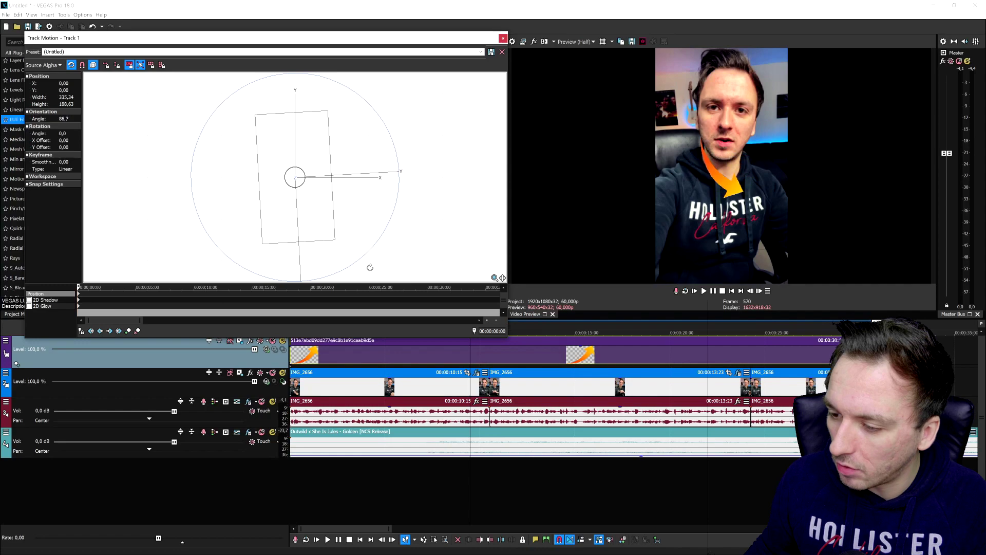
Step: Flip the arrow vertically and rotate it to an angle of about 27 degrees so it points downward
{"action": "left_click_drag", "start_coordinate": [368, 267], "coordinate": [381, 256]}
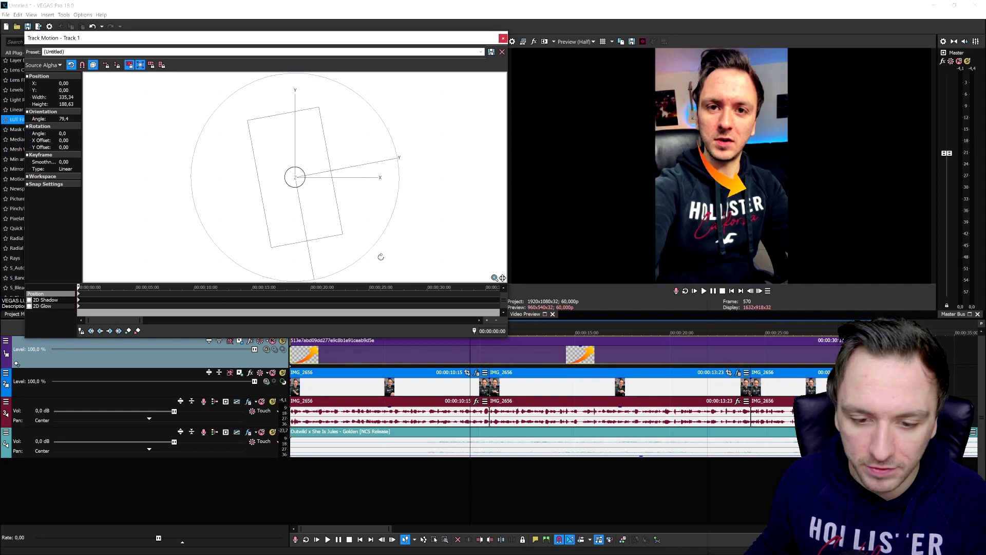
{"action": "right_click", "coordinate": [305, 142]}
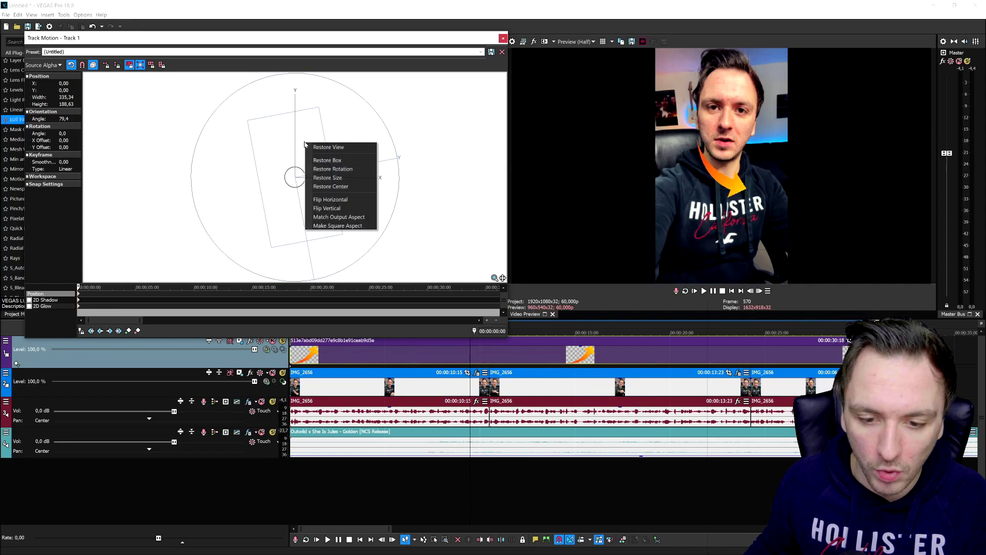
{"action": "left_click", "coordinate": [358, 208]}
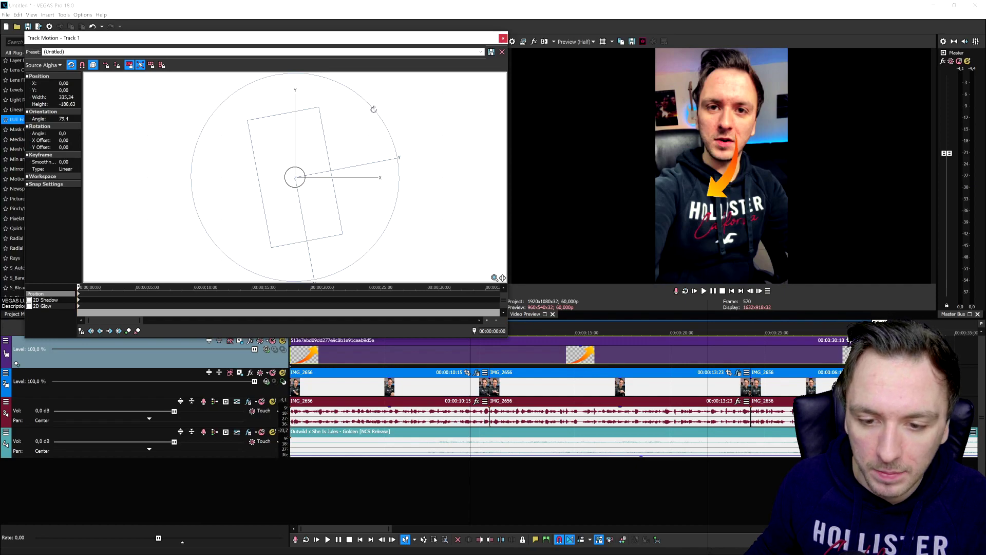
{"action": "left_click_drag", "start_coordinate": [373, 109], "coordinate": [292, 97]}
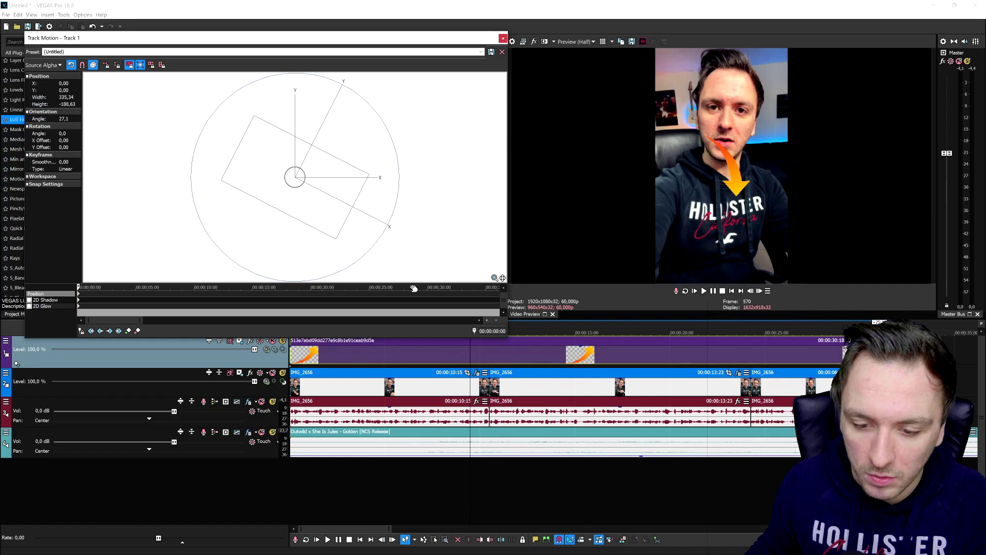
{"action": "scroll", "coordinate": [379, 103], "scroll_direction": "down", "scroll_amount": 10}
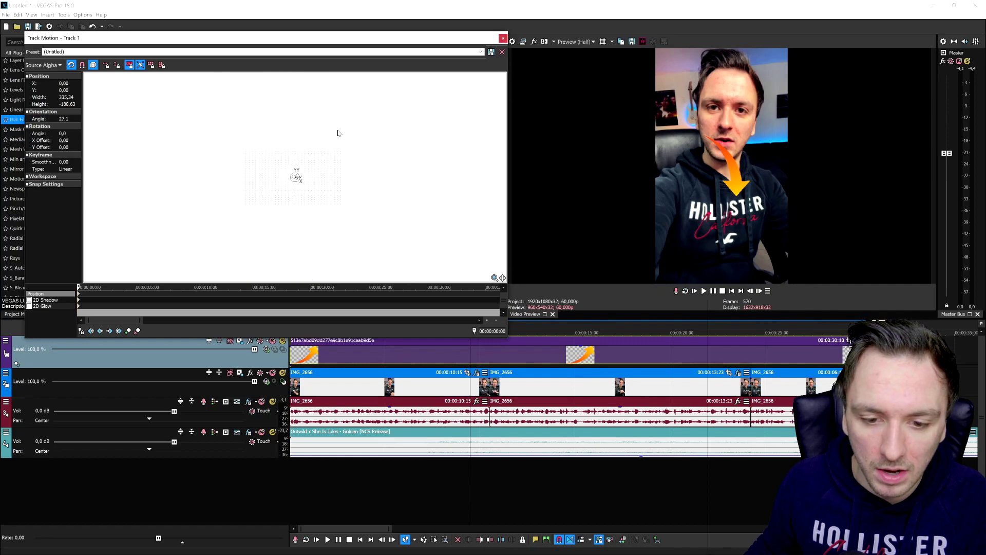
{"action": "scroll", "coordinate": [339, 149], "scroll_direction": "up", "scroll_amount": 10}
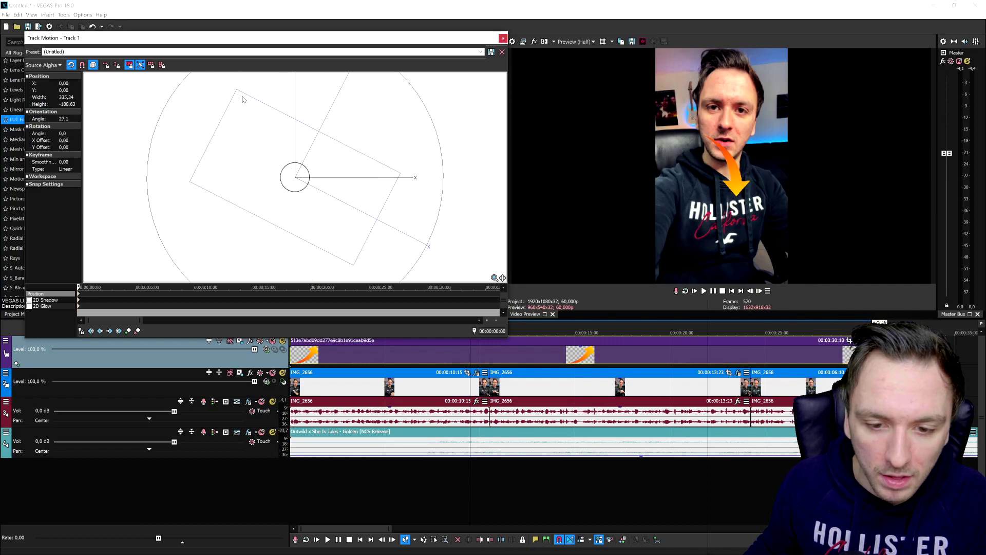
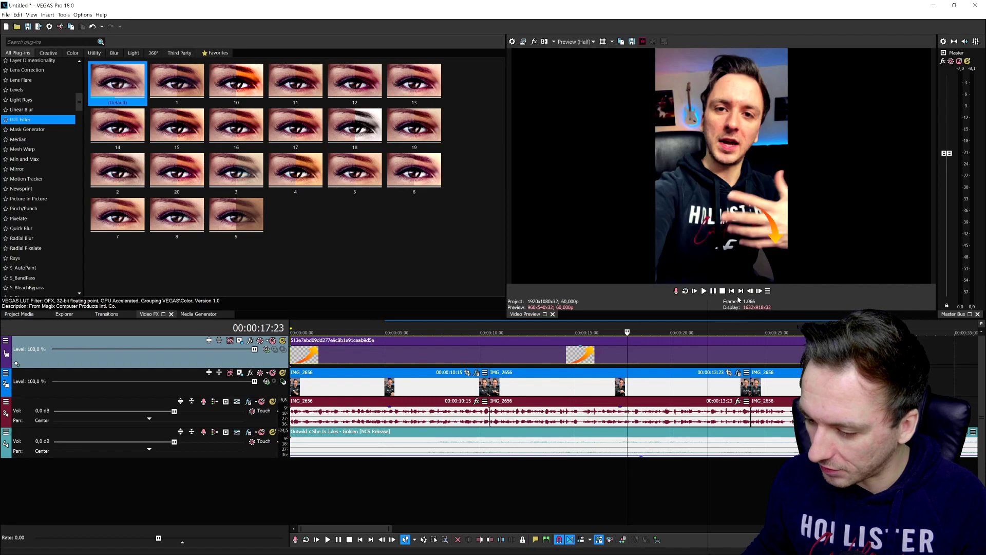
Step: Add a fade-in to the IMG_2656 video at the timeline's start, ending at about 00:00:00:15
{"action": "key", "text": "Home"}
{"action": "scroll", "coordinate": [328, 378], "scroll_direction": "up", "scroll_amount": 10}
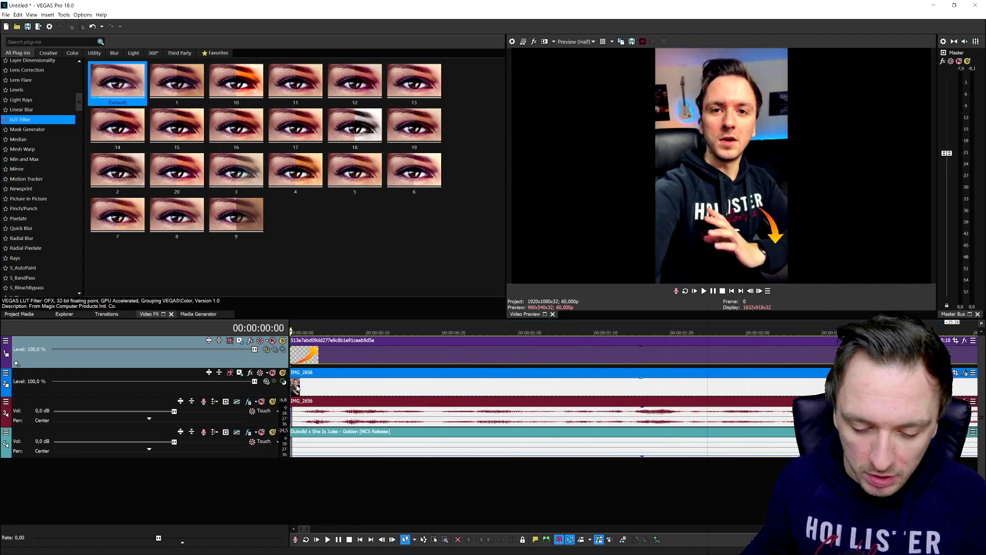
{"action": "mouse_move", "coordinate": [291, 377]}
{"action": "left_mouse_down"}
{"action": "mouse_move", "coordinate": [466, 377]}
{"action": "mouse_move", "coordinate": [409, 377]}
{"action": "left_mouse_up"}
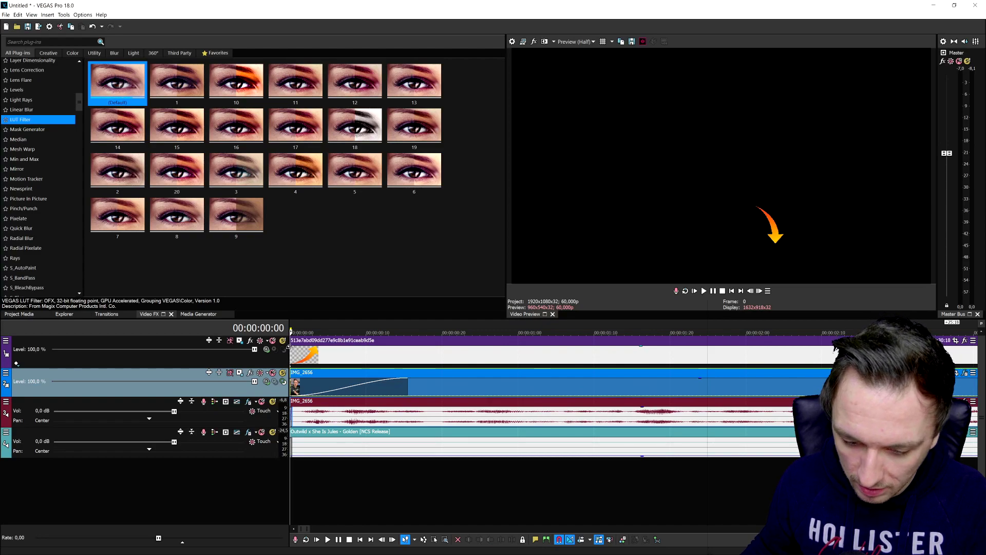
Step: Give the arrow image a matching fade-in that ends at 00:00:00:15, level with the video clip's fade
{"action": "left_click_drag", "start_coordinate": [296, 352], "coordinate": [407, 351]}
{"action": "scroll", "coordinate": [519, 387], "scroll_direction": "up", "scroll_amount": 3}
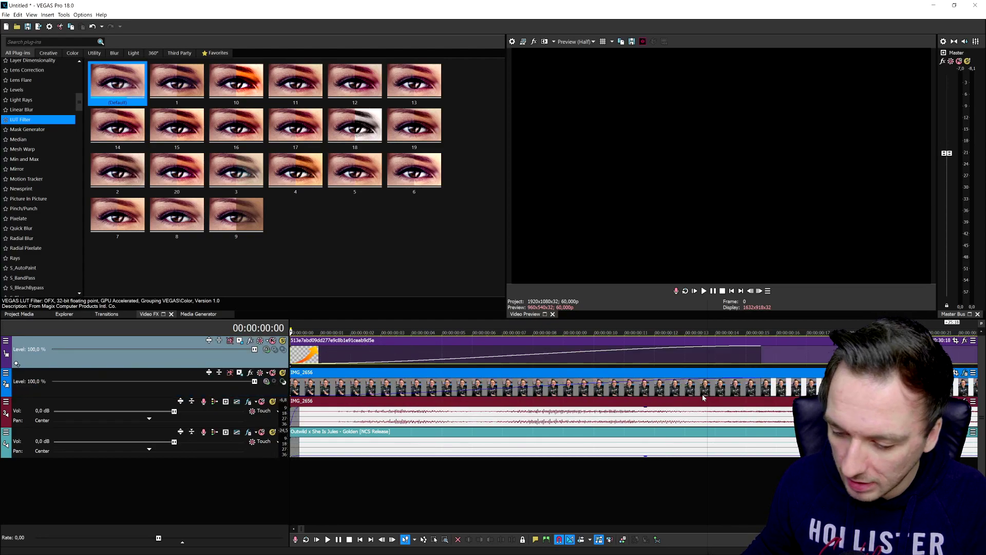
{"action": "scroll", "coordinate": [519, 393], "scroll_direction": "down", "scroll_amount": 3}
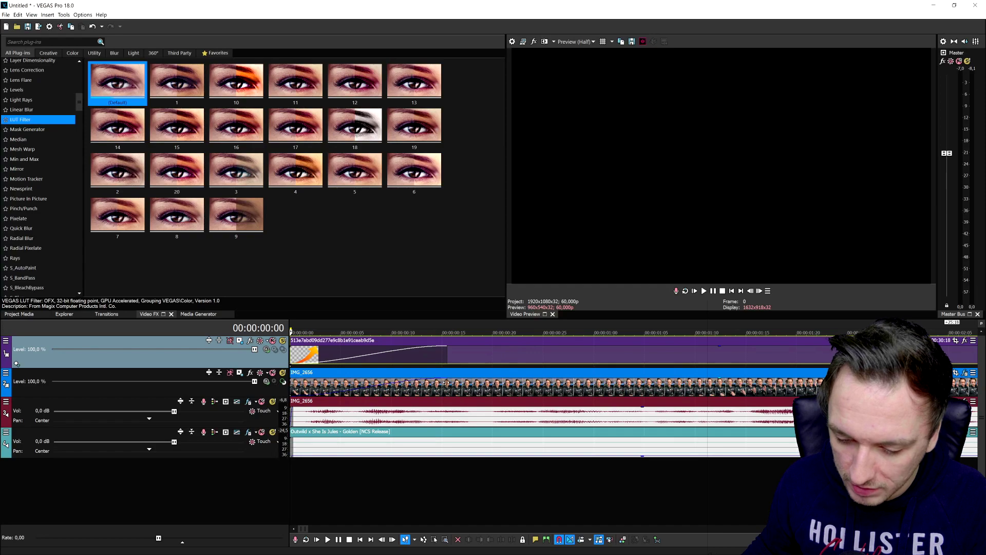
{"action": "left_click", "coordinate": [446, 362]}
{"action": "scroll", "coordinate": [446, 362], "scroll_direction": "down", "scroll_amount": 2}
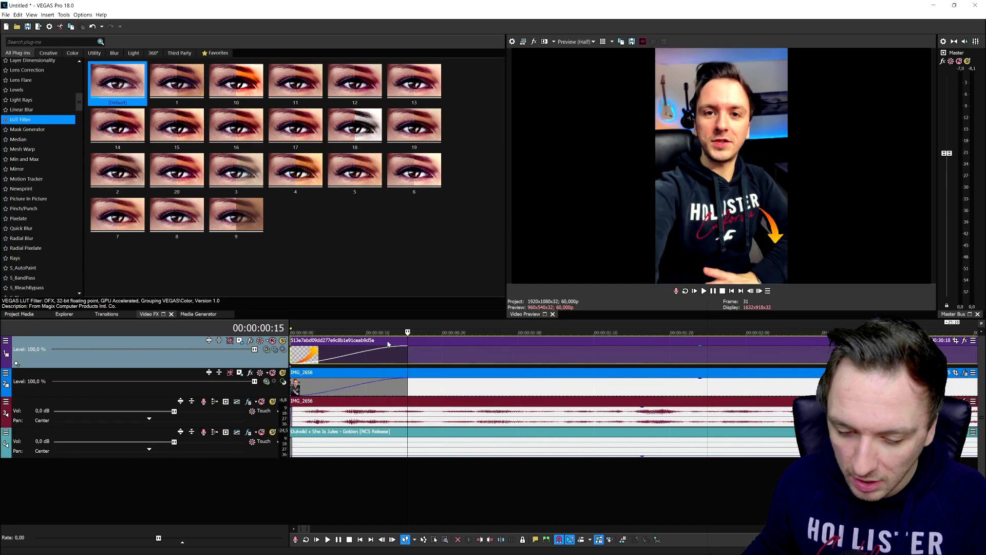
Step: Apply the Gradient Wipe transition with the Star preset to the fade-ins of the video and arrow, closing its settings
{"action": "left_click", "coordinate": [107, 314]}
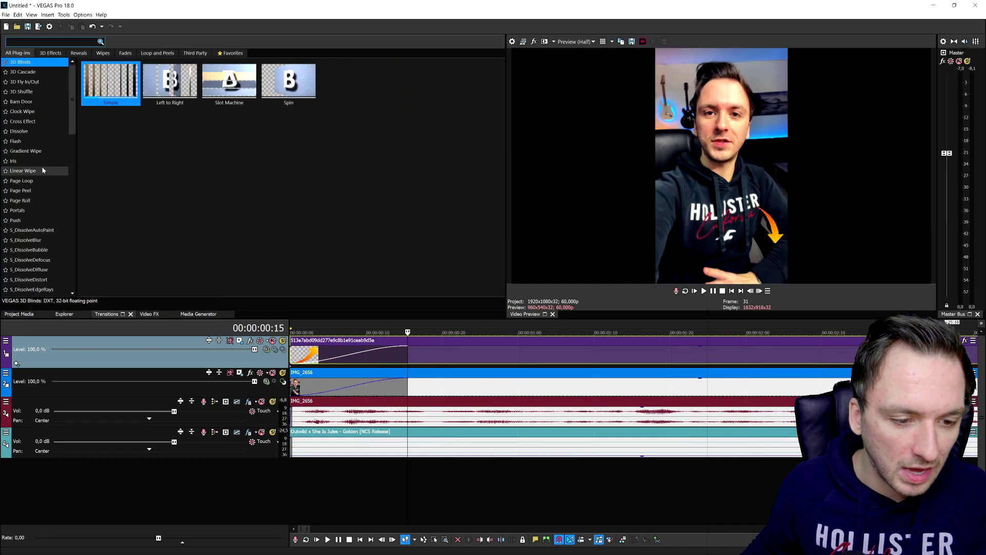
{"action": "left_click", "coordinate": [26, 151]}
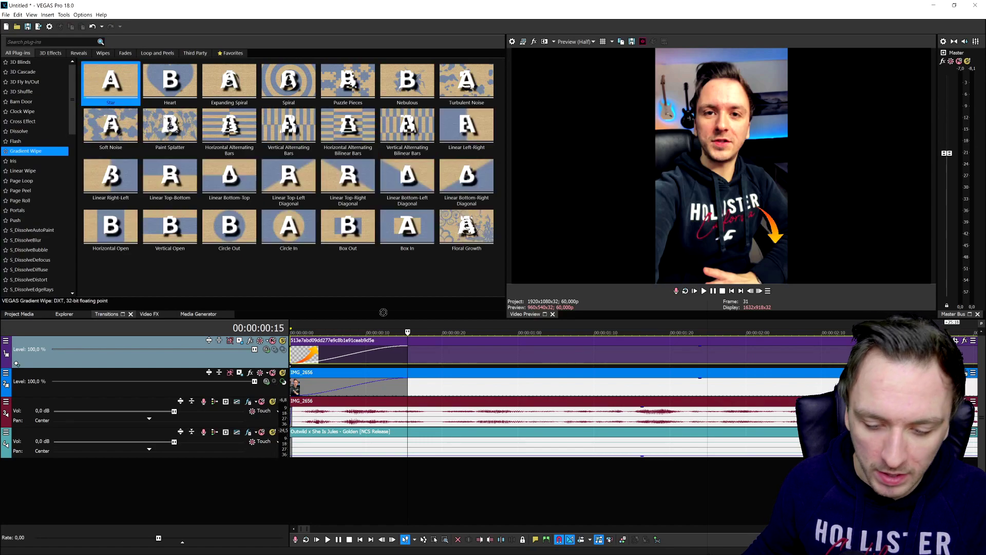
{"action": "left_click_drag", "start_coordinate": [355, 386], "coordinate": [371, 356]}
{"action": "left_click", "coordinate": [391, 43]}
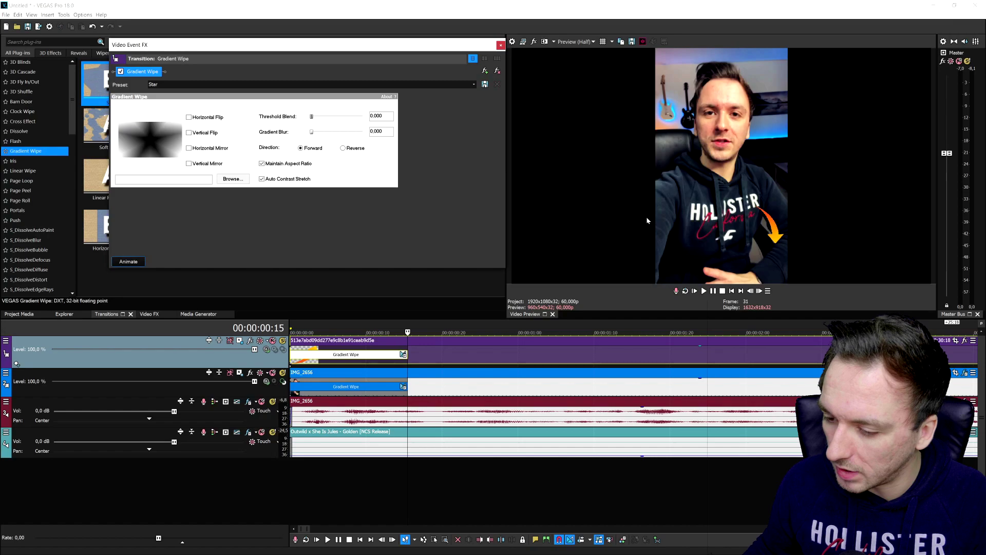
{"action": "left_click", "coordinate": [501, 45]}
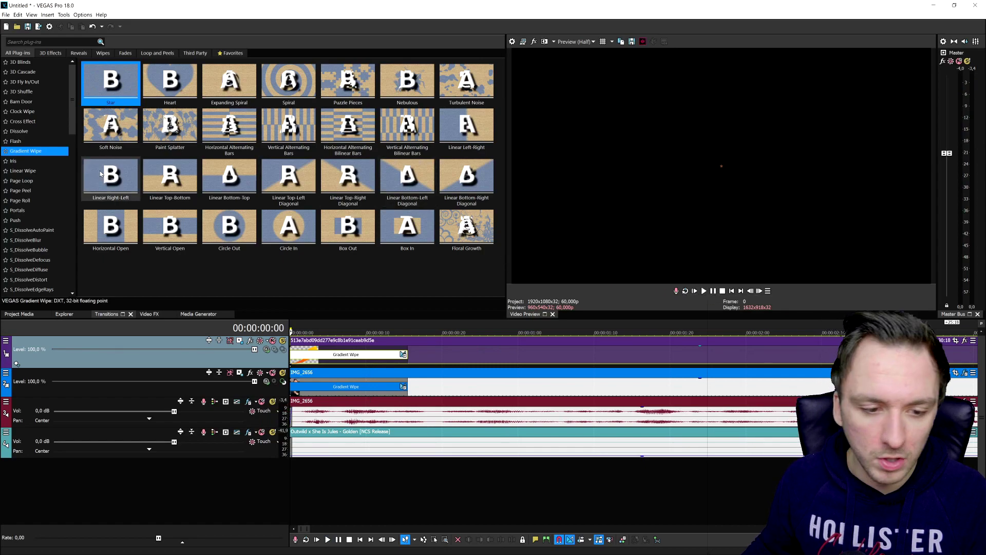
Step: Browse further transitions, previewing the S_DissolveDiffuse and S_DissolveDefocus presets
{"action": "scroll", "coordinate": [25, 184], "scroll_direction": "down", "scroll_amount": 2}
{"action": "scroll", "coordinate": [25, 184], "scroll_direction": "down", "scroll_amount": 4}
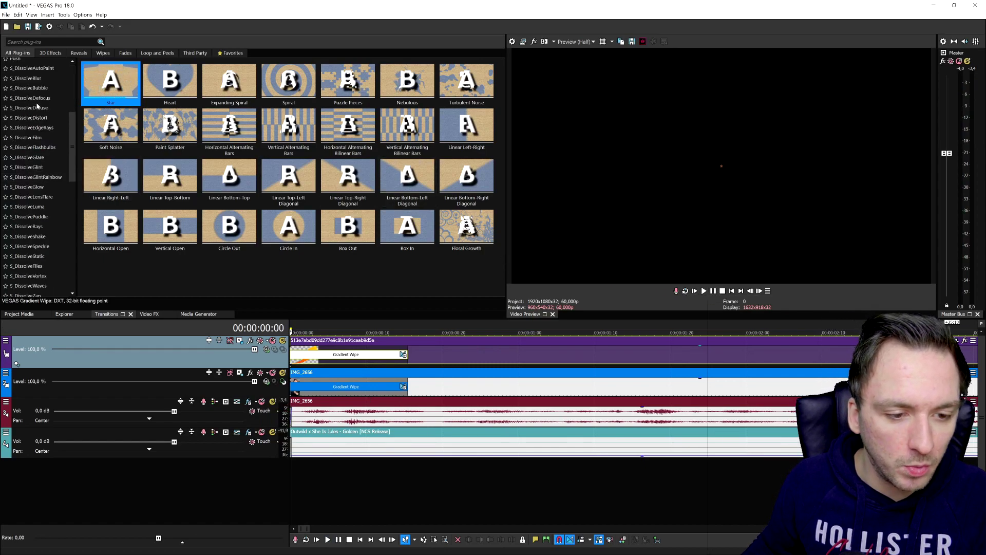
{"action": "left_click", "coordinate": [36, 108]}
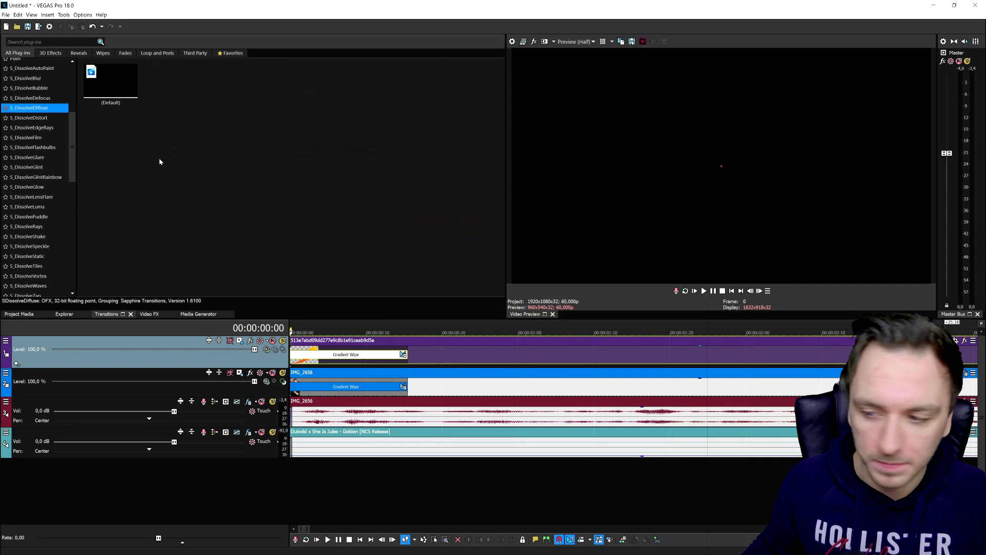
{"action": "key", "text": "Up"}
Step: Inspect the edited timeline around the middle and end of the clips to check the video's overall length
{"action": "scroll", "coordinate": [481, 359], "scroll_direction": "down", "scroll_amount": 8}
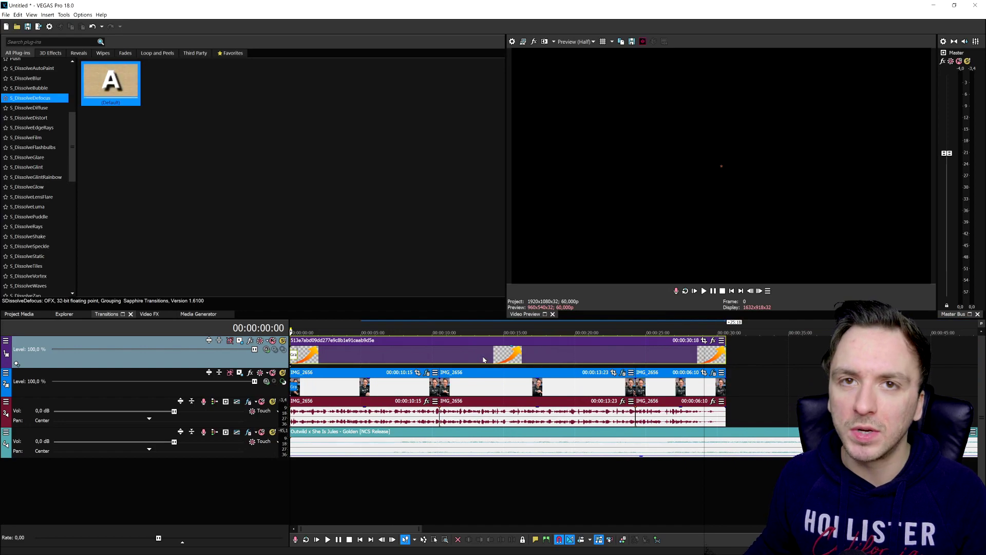
{"action": "left_click", "coordinate": [469, 358]}
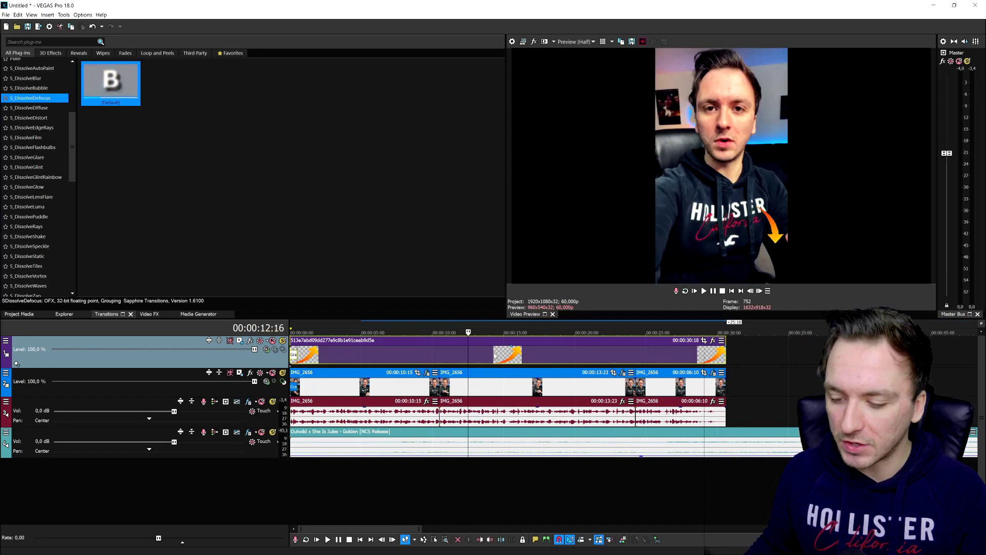
{"action": "left_click", "coordinate": [711, 332]}
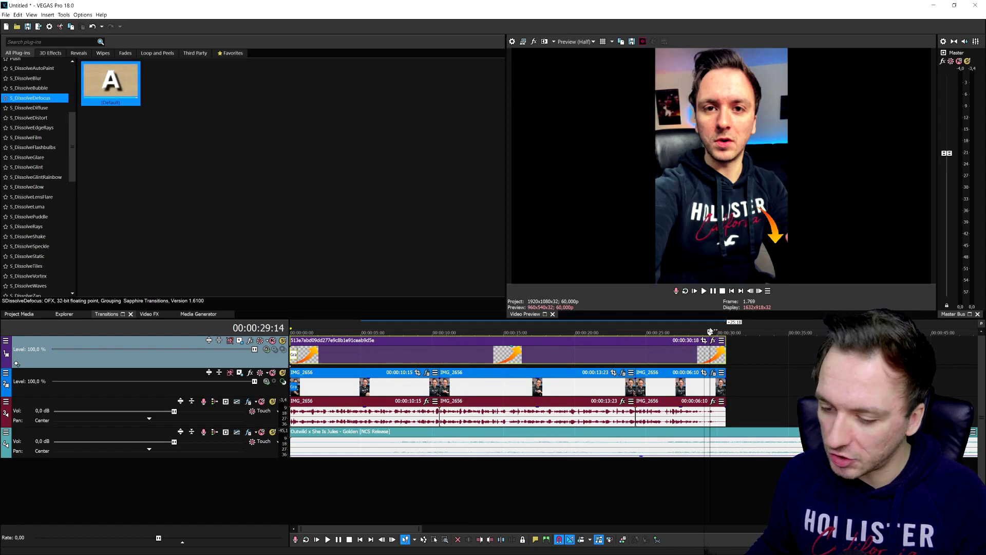
{"action": "scroll", "coordinate": [711, 332], "scroll_direction": "up", "scroll_amount": 3}
{"action": "scroll", "coordinate": [689, 331], "scroll_direction": "up", "scroll_amount": 3}
{"action": "left_click", "coordinate": [686, 332]}
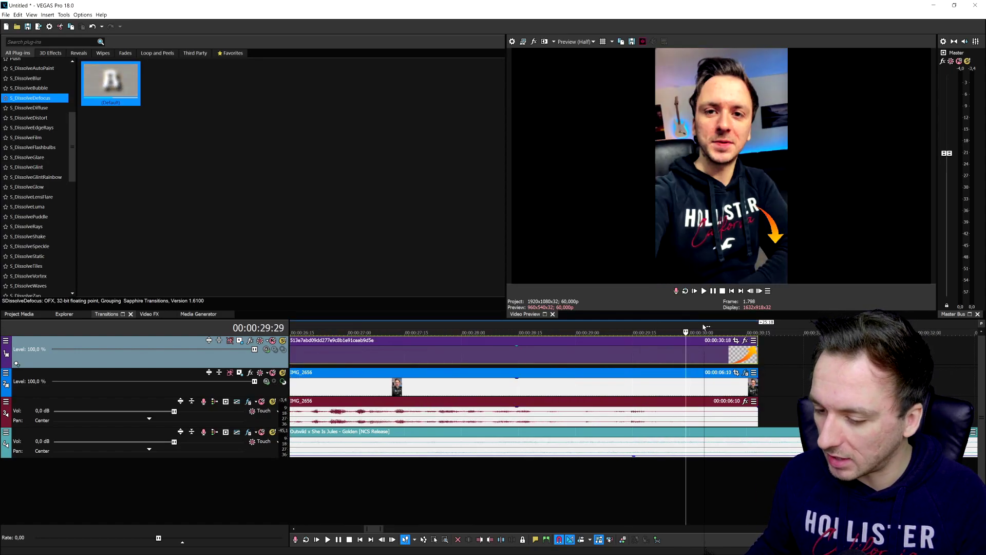
{"action": "left_click", "coordinate": [704, 327]}
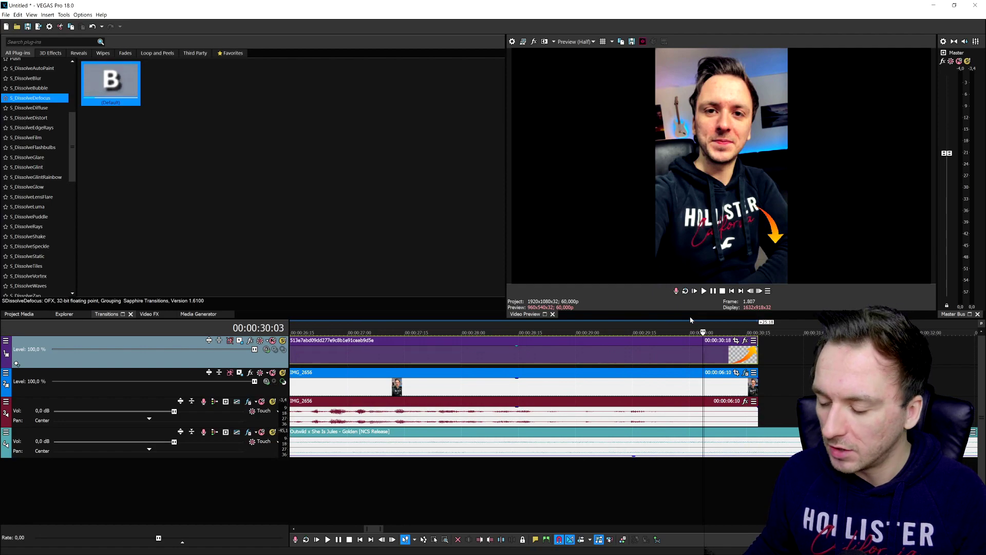
{"action": "scroll", "coordinate": [691, 320], "scroll_direction": "down", "scroll_amount": 2}
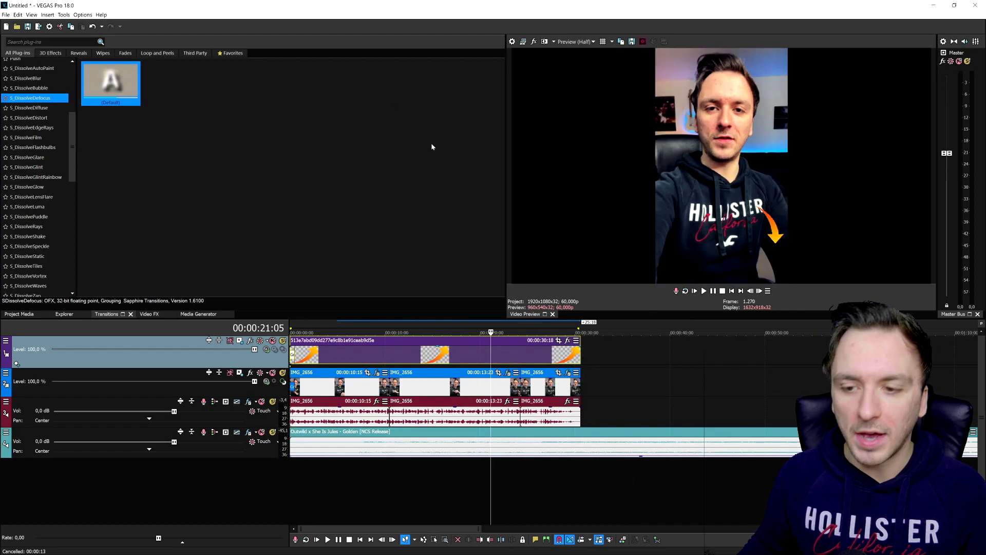
{"action": "left_click", "coordinate": [504, 358]}
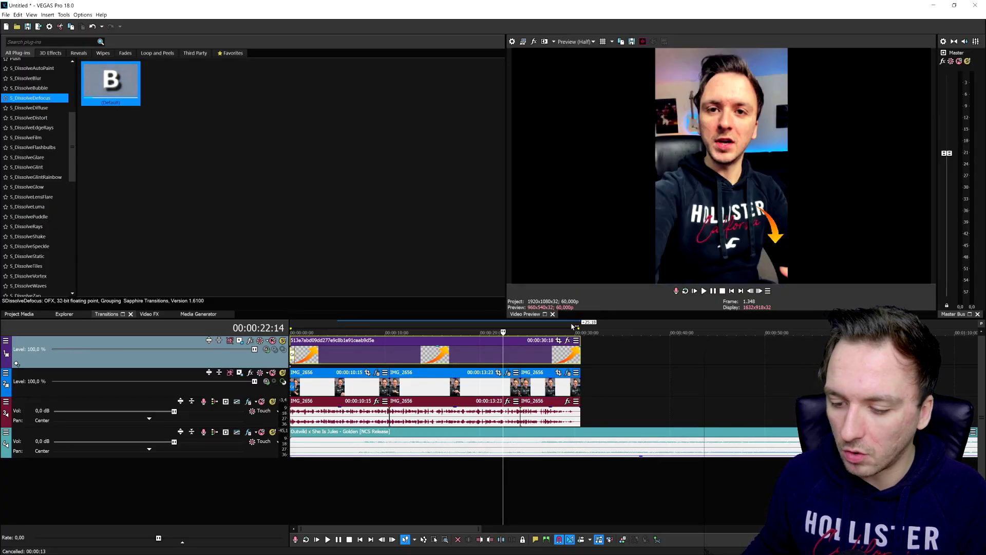
Step: Set the project's frame size to a vertical 1080 width by 1920 height in the project properties
{"action": "left_click", "coordinate": [512, 41]}
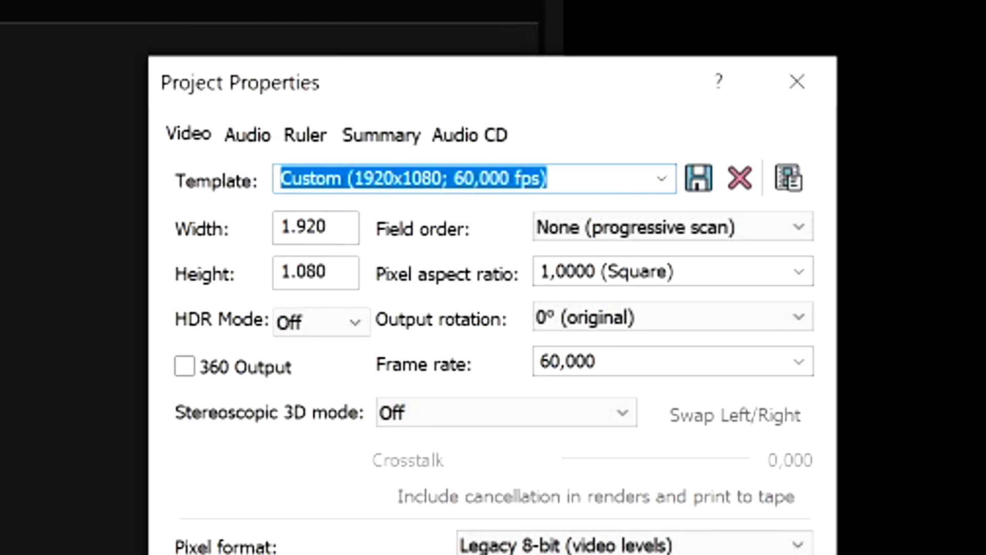
{"action": "key", "text": "Tab"}
{"action": "type", "text": "1080"}
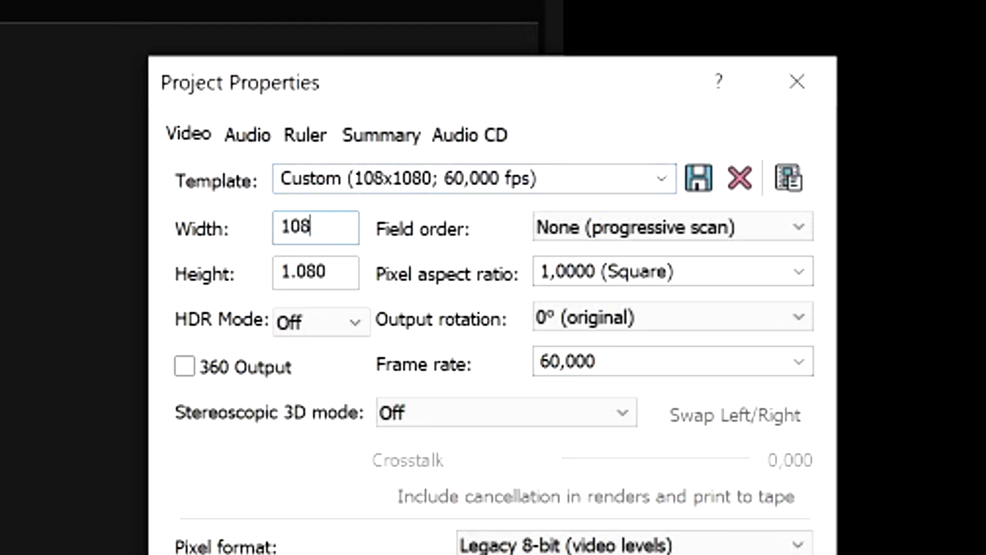
{"action": "key", "text": "Tab"}
{"action": "type", "text": "1920"}
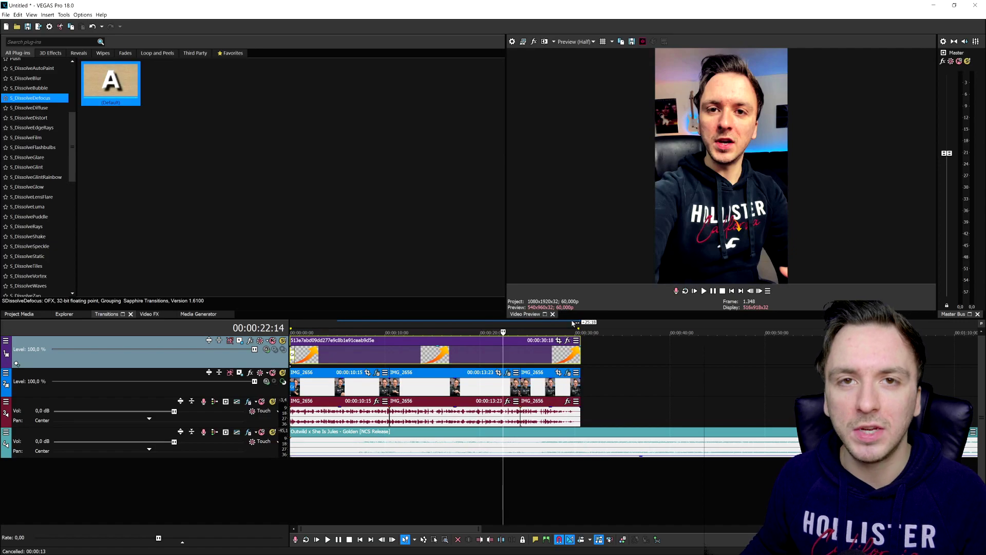
Step: Mark the whole edit from the clips' end back to the timeline's start as the loop region and open Render As
{"action": "left_click_drag", "start_coordinate": [571, 322], "coordinate": [781, 325]}
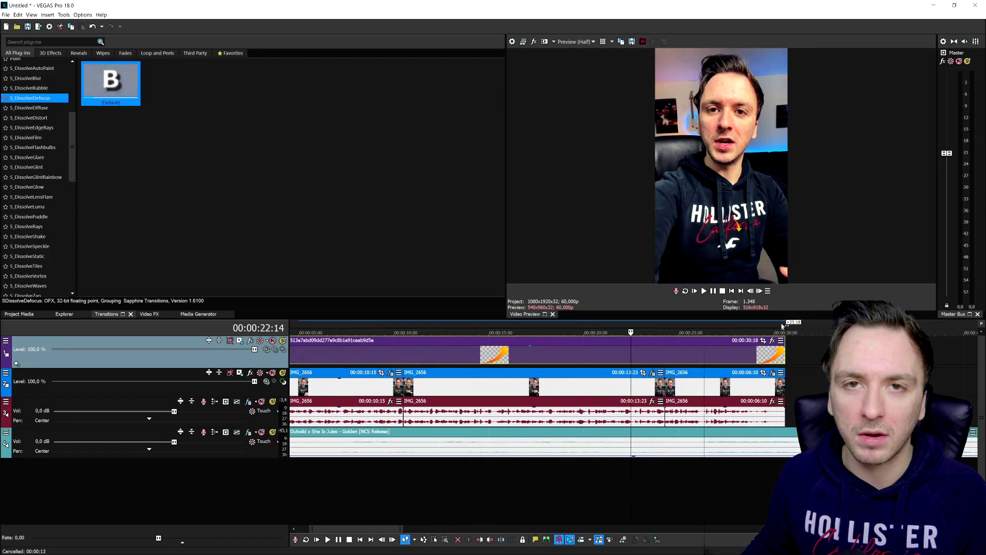
{"action": "left_click_drag", "start_coordinate": [782, 326], "coordinate": [166, 311]}
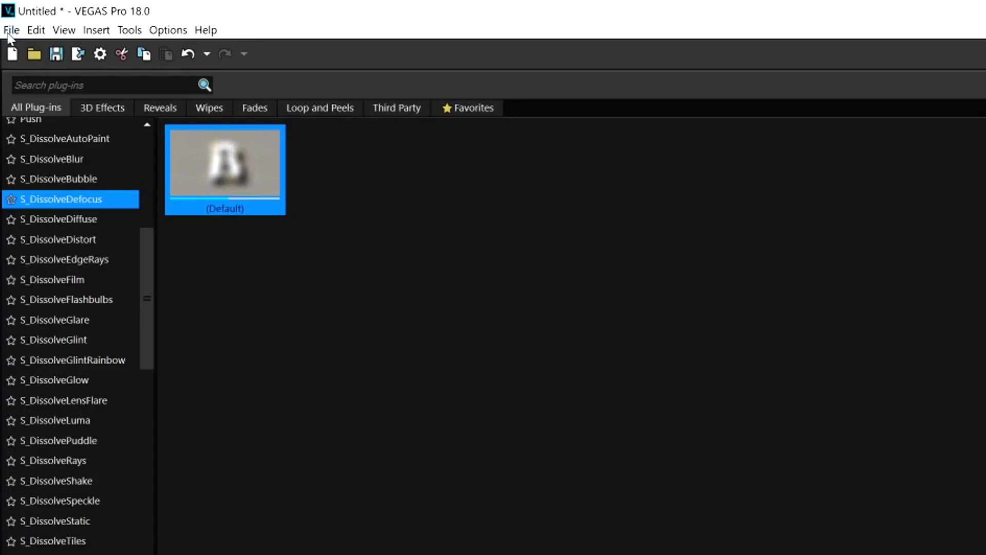
{"action": "left_click", "coordinate": [10, 31]}
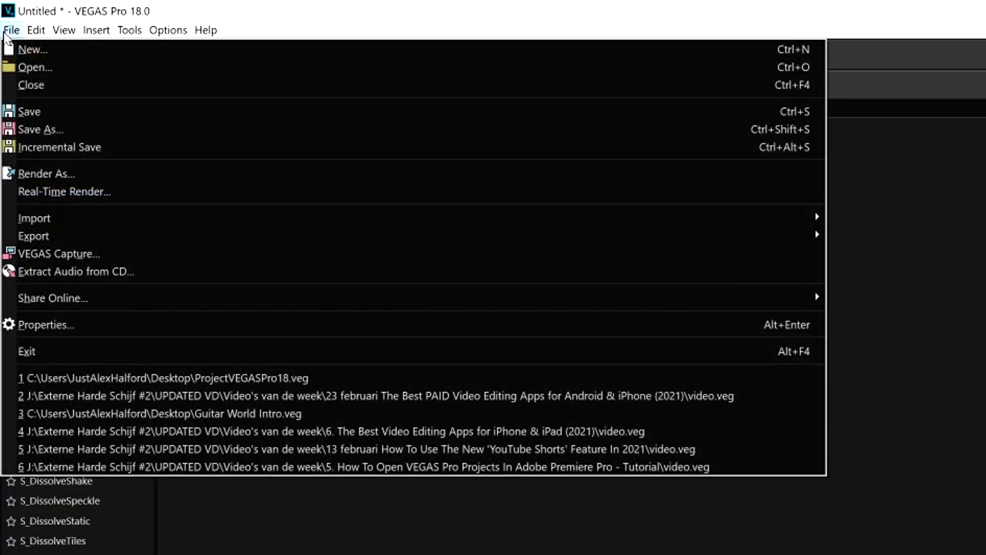
{"action": "left_click", "coordinate": [162, 177]}
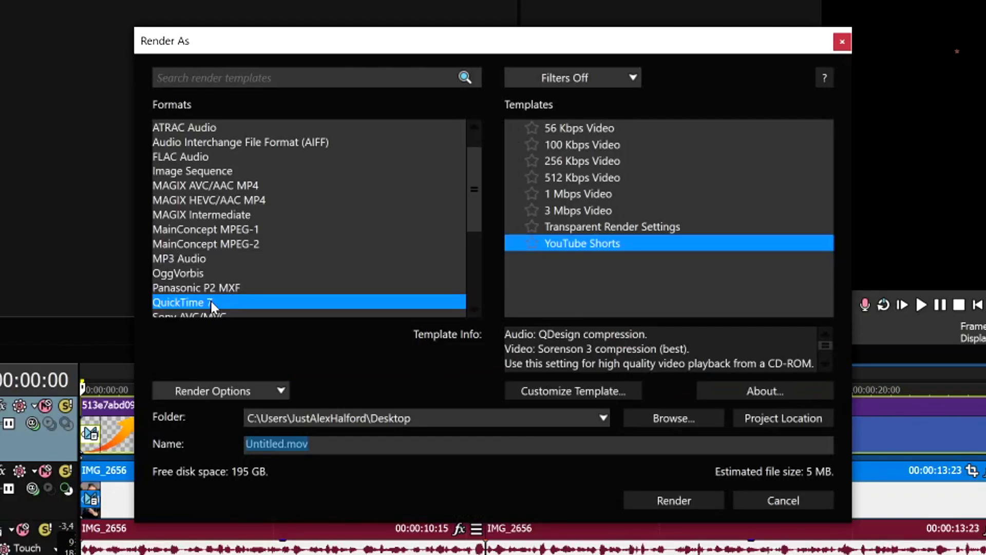
Step: Choose the QuickTime 7 format with the 3 Mbps Video template and customize its frame rate to 59,940
{"action": "left_click", "coordinate": [212, 301]}
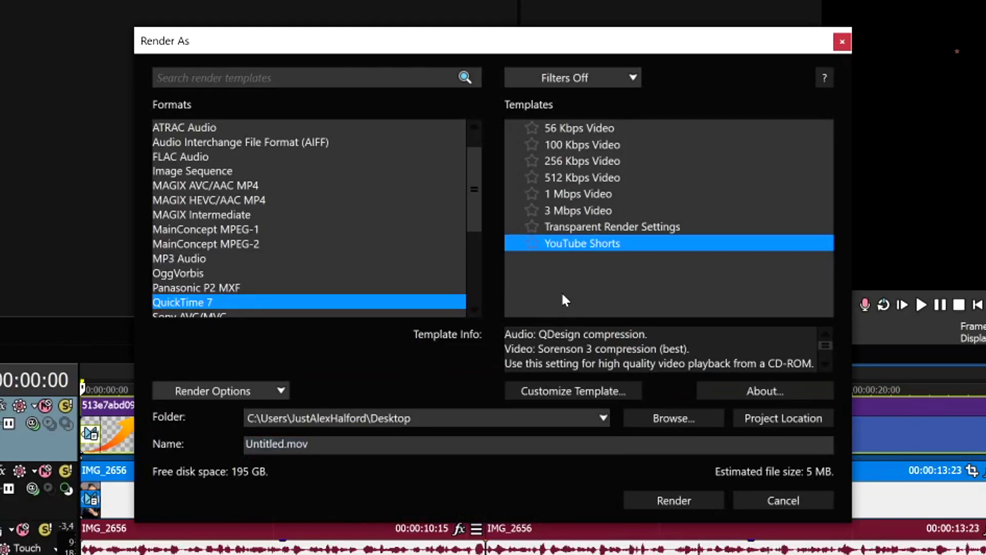
{"action": "left_click", "coordinate": [591, 212]}
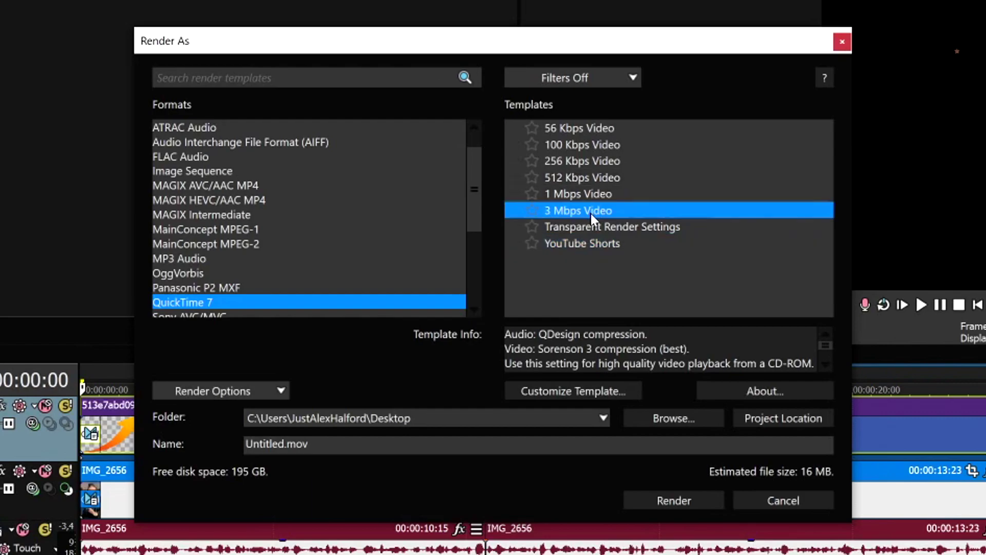
{"action": "left_click", "coordinate": [595, 396]}
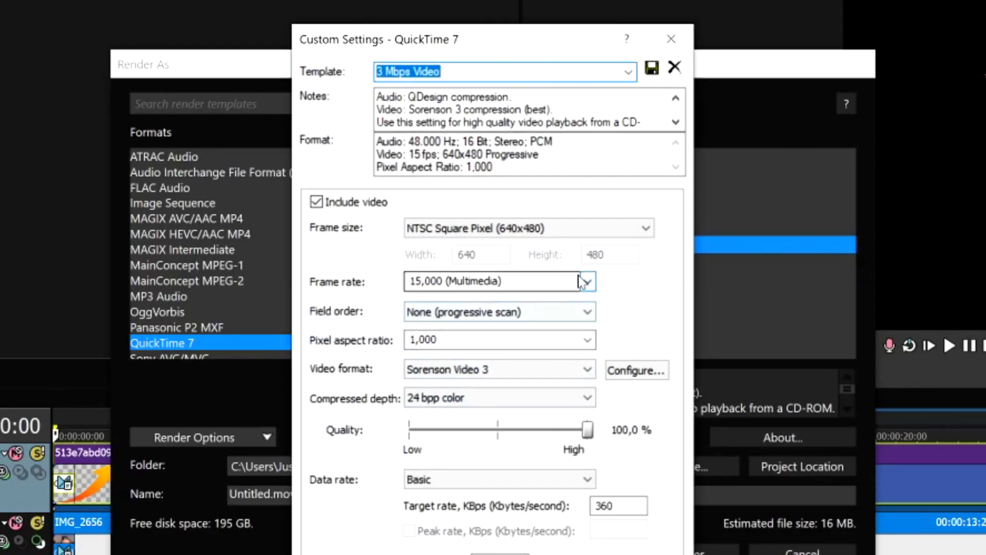
{"action": "left_click", "coordinate": [536, 262]}
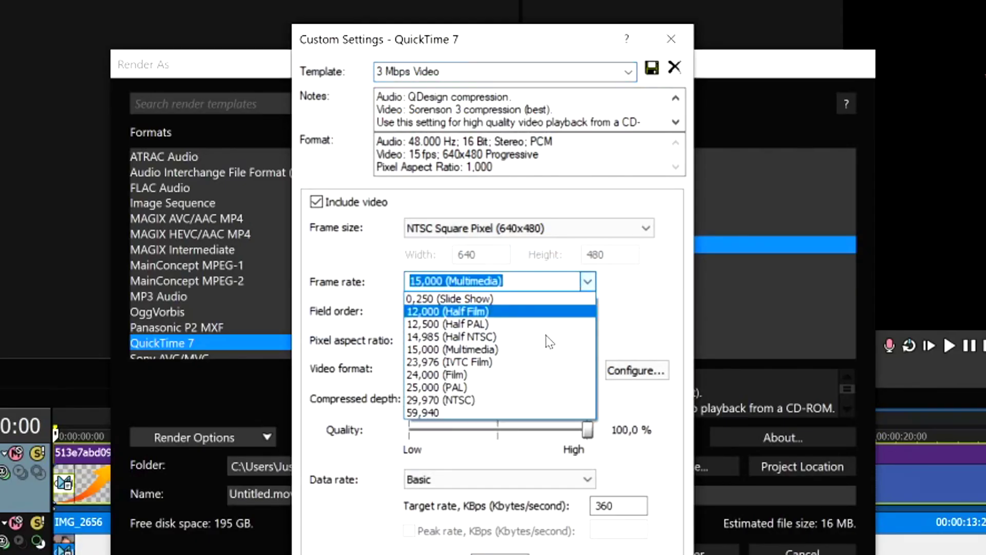
{"action": "left_click", "coordinate": [495, 415]}
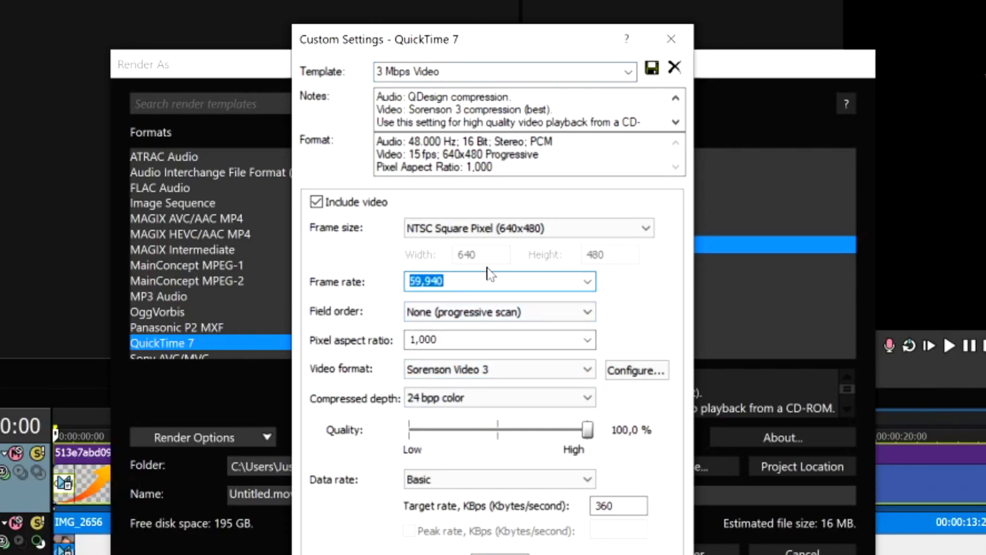
Step: Give the render template a custom frame size of 1080 wide by 1920 high
{"action": "left_click", "coordinate": [437, 229]}
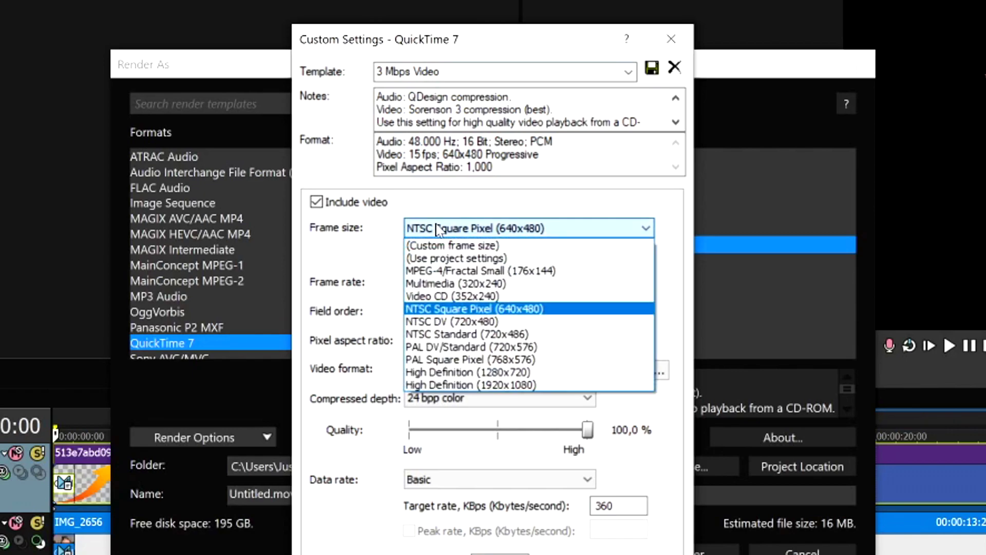
{"action": "left_click", "coordinate": [450, 247]}
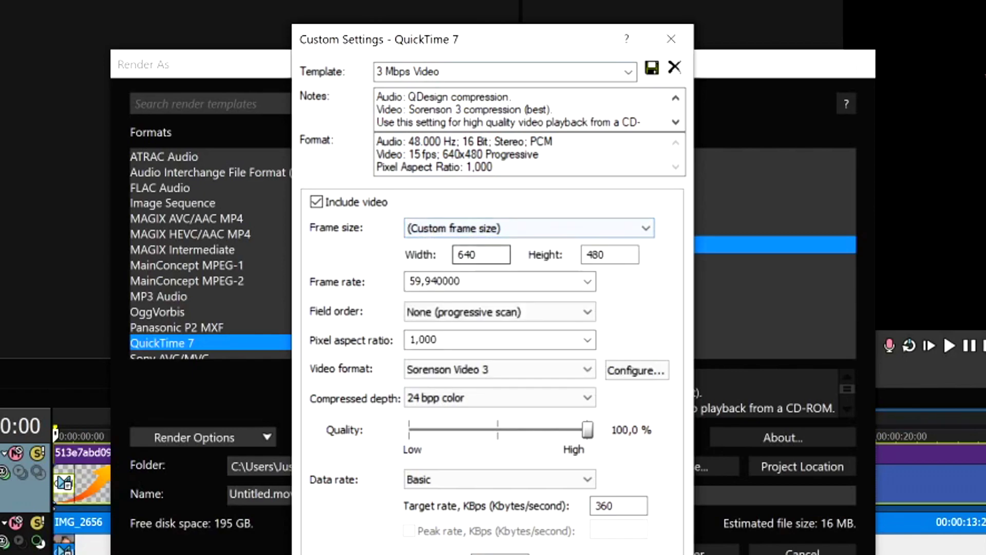
{"action": "double_click", "coordinate": [465, 254]}
{"action": "type", "text": "1080"}
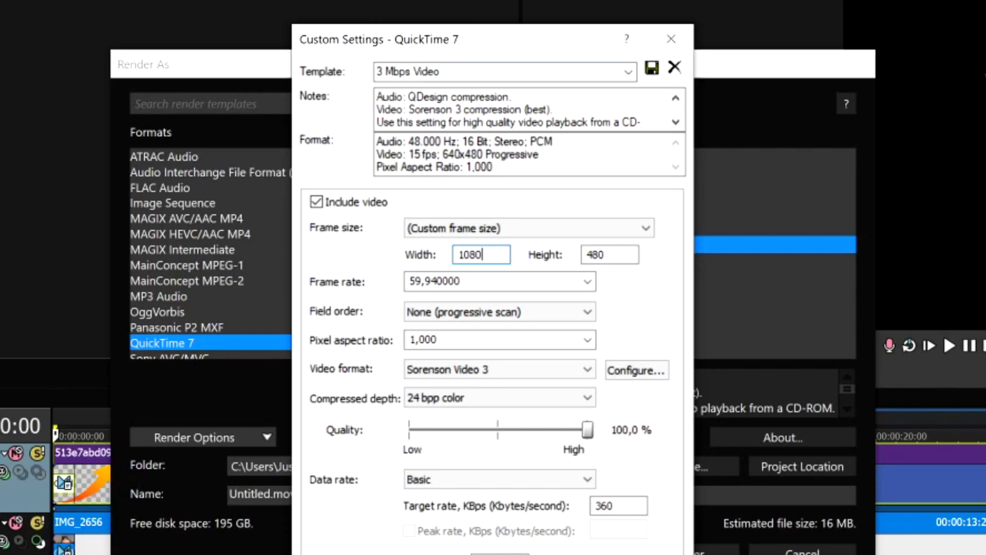
{"action": "key", "text": "Tab"}
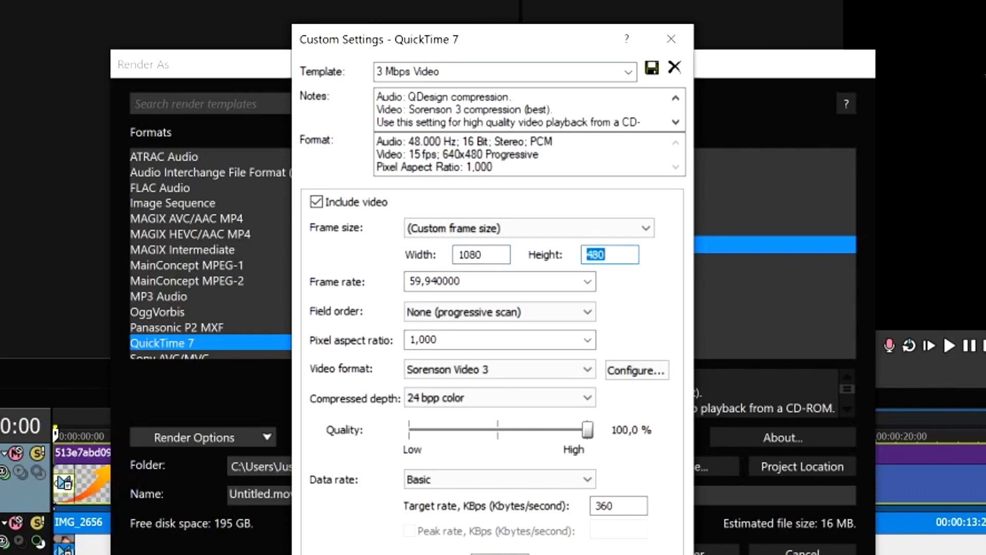
{"action": "type", "text": "1920"}
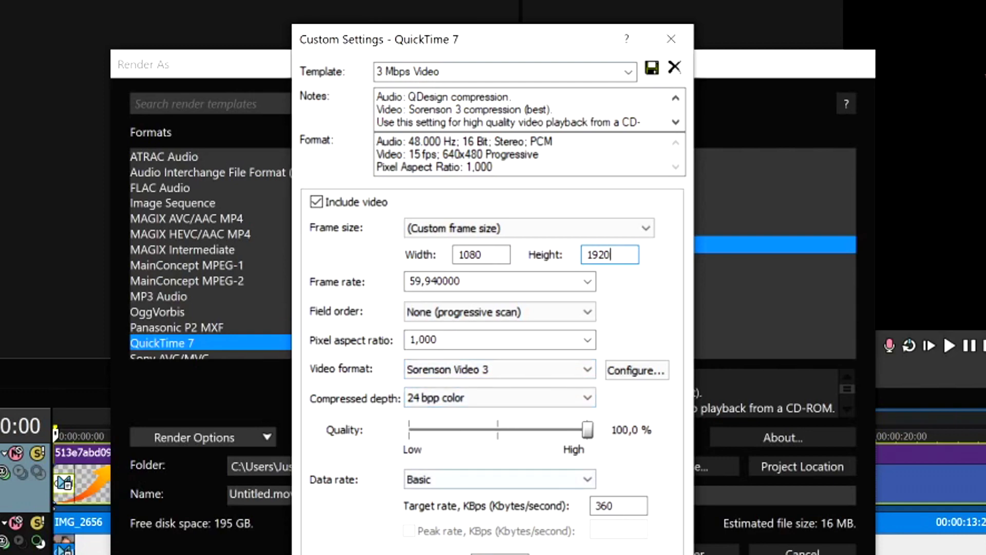
Step: Set the template's video rendering quality to Best, leaving the audio settings as they are
{"action": "key", "text": "ctrl+Tab"}
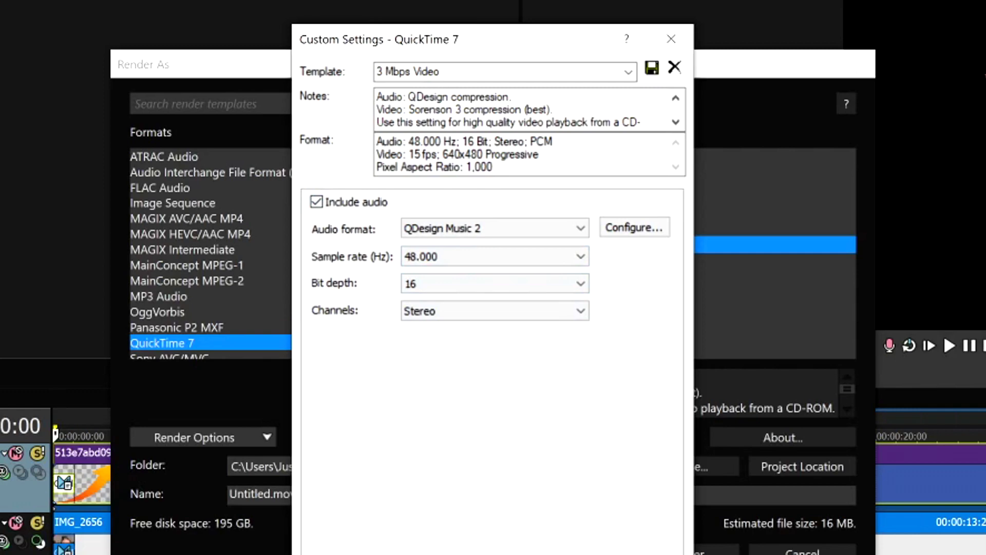
{"action": "key", "text": "ctrl+Tab"}
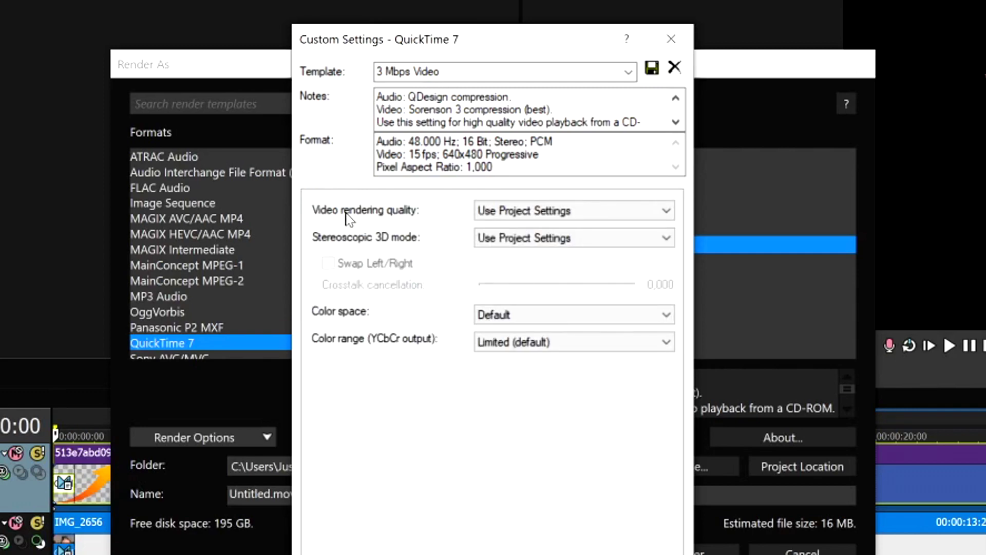
{"action": "left_click", "coordinate": [491, 212]}
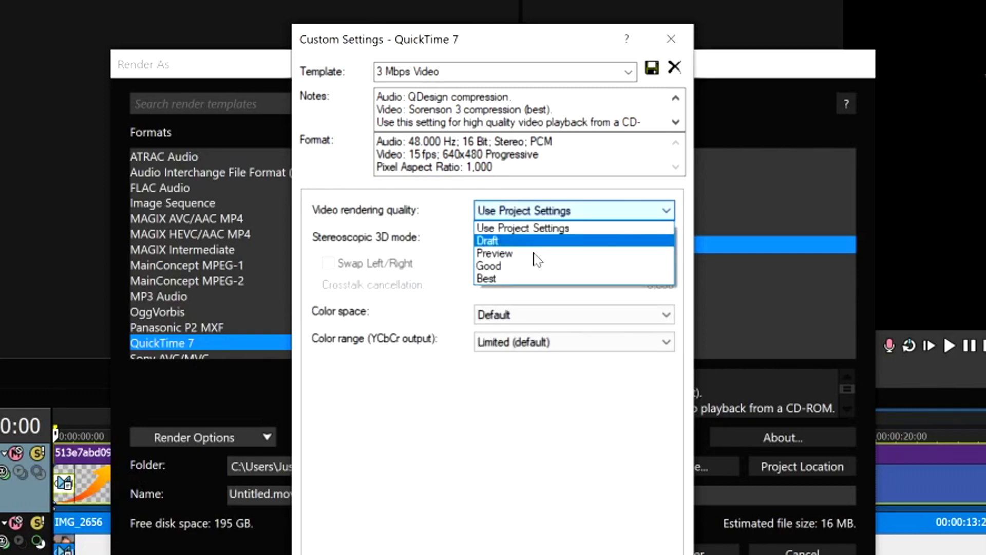
{"action": "left_click", "coordinate": [518, 279]}
Step: Save the customized settings as a template named YouTube Shorts Export Template and return to the render dialog
{"action": "key", "text": "shift+Tab"}
{"action": "key", "text": "shift+Tab"}
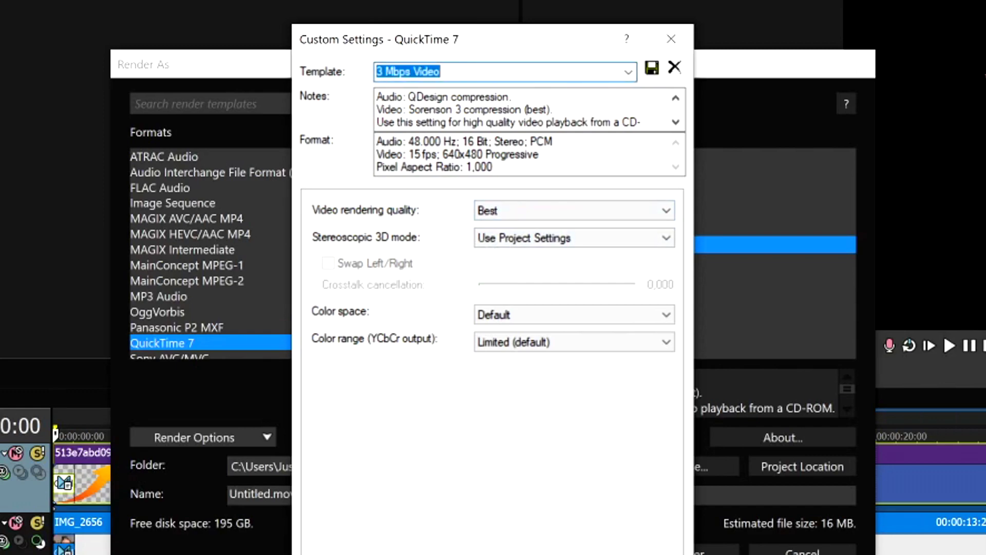
{"action": "type", "text": "YouTube Shorts Export Template"}
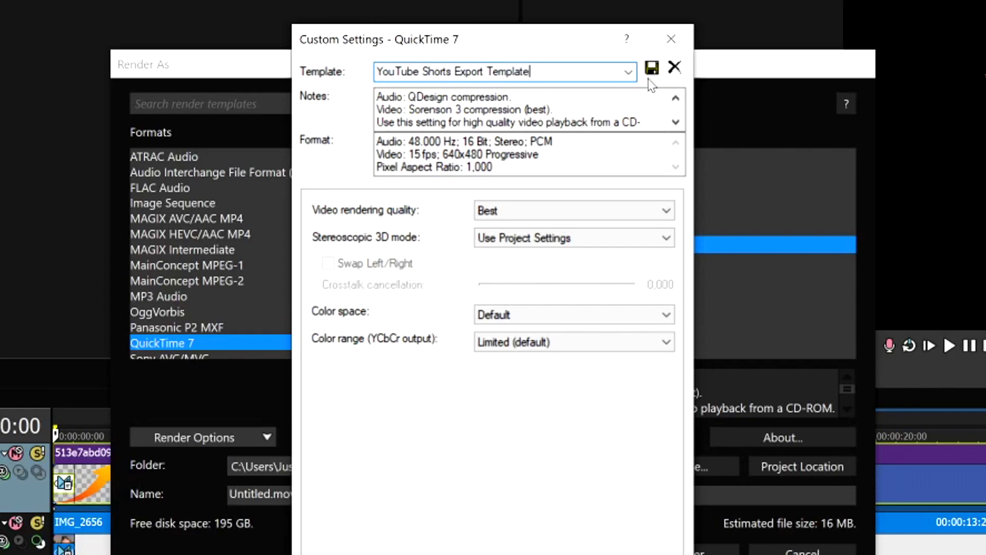
{"action": "left_click", "coordinate": [652, 68]}
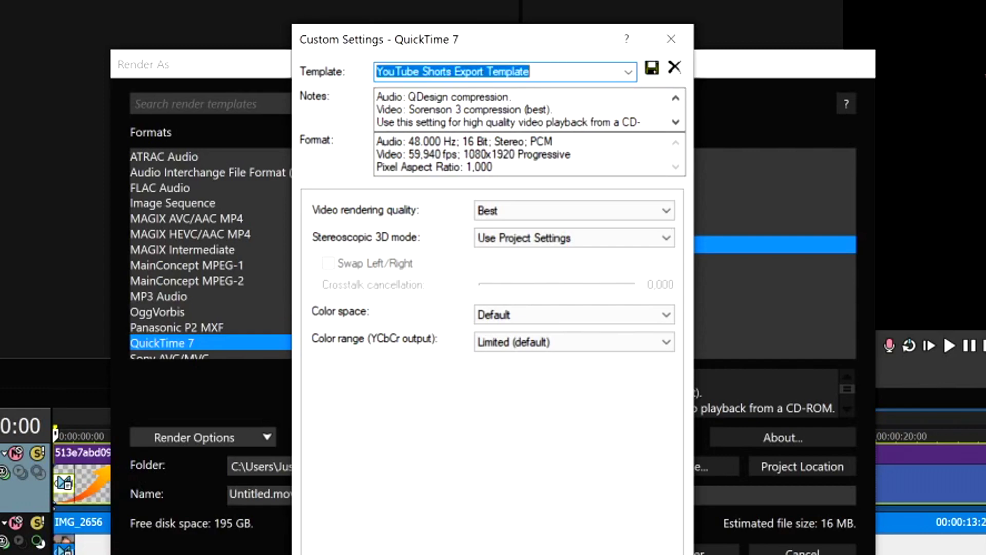
{"action": "key", "text": "Return"}
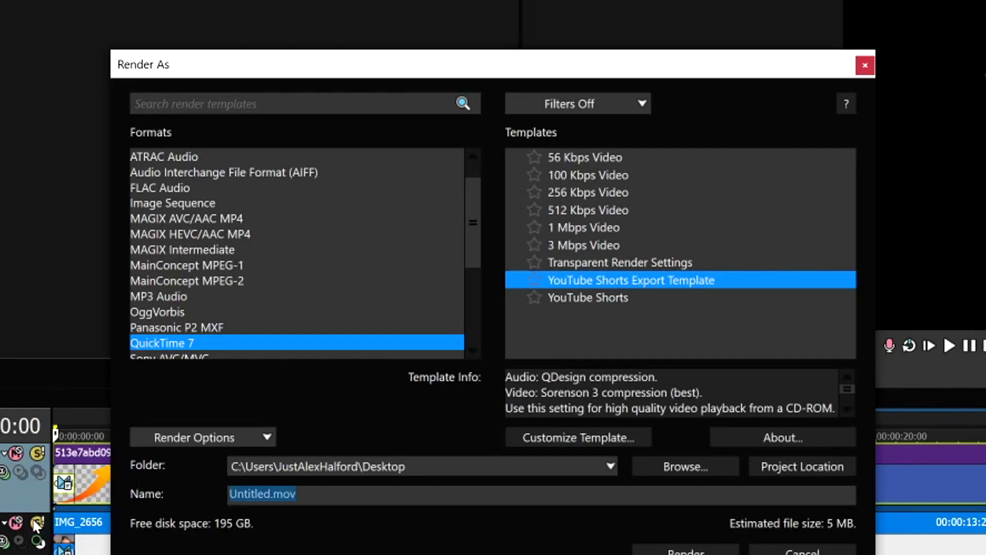
Step: Name the output file YouTube Shorts, start the render, and have its folder open when rendering is complete
{"action": "type", "text": "YouTube Shor"}
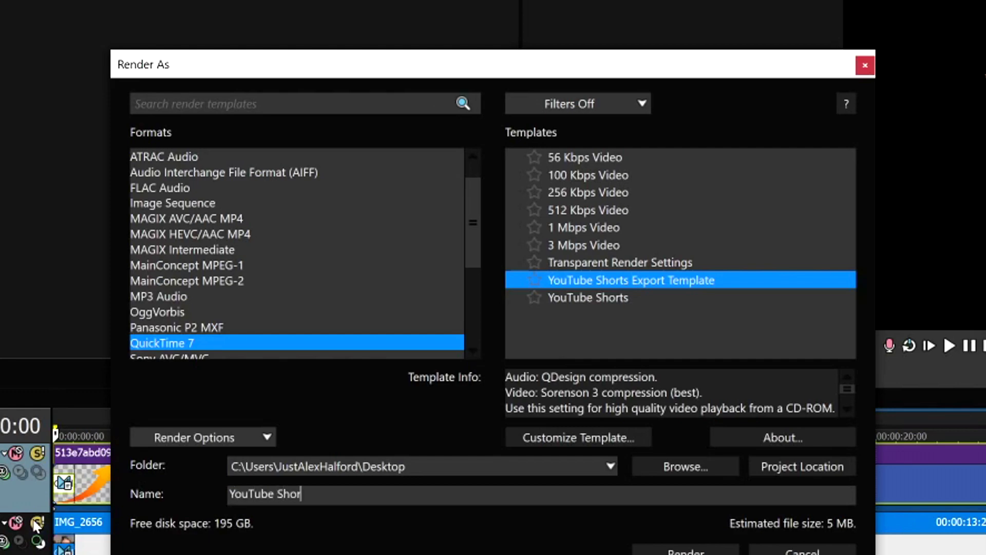
{"action": "type", "text": "ts"}
{"action": "left_click", "coordinate": [686, 550]}
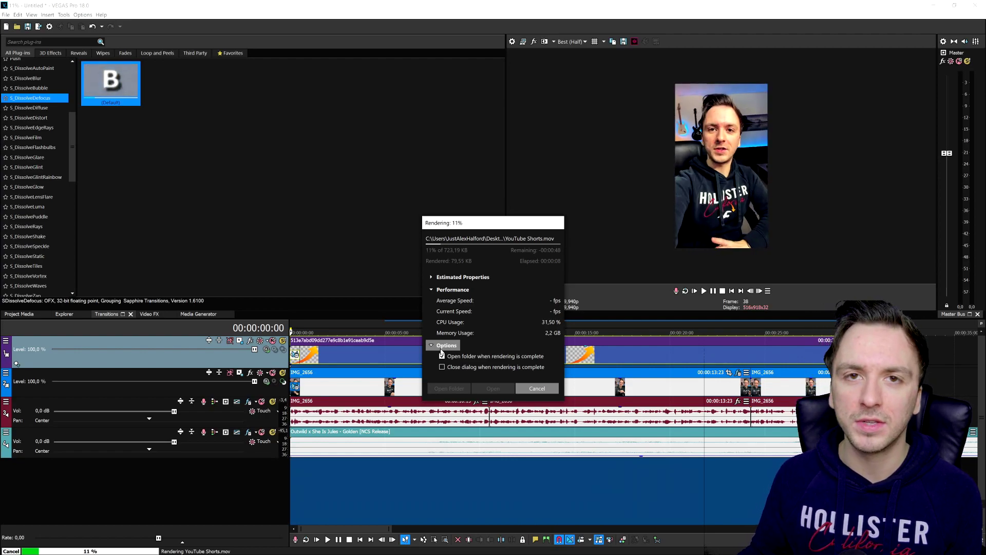
{"action": "left_click", "coordinate": [441, 355]}
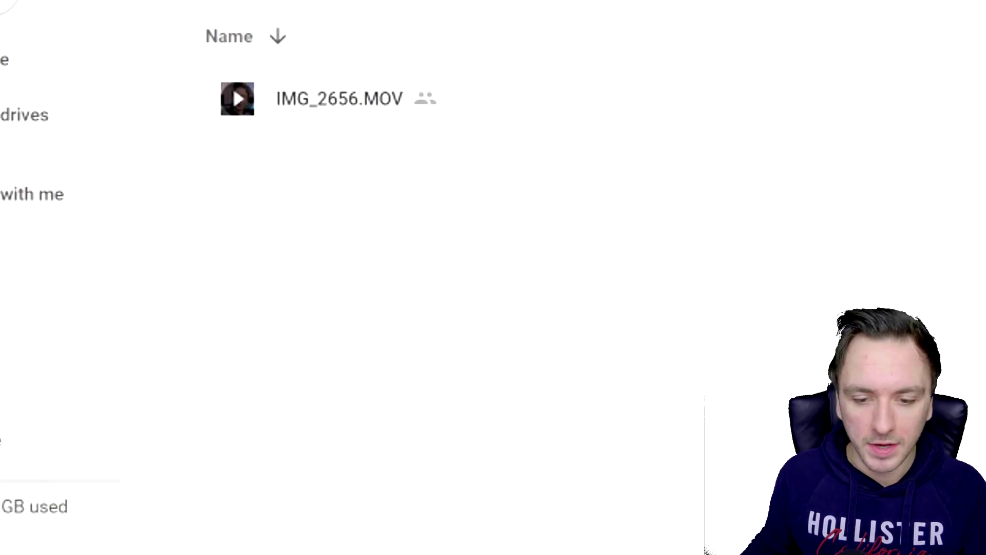
Step: Switch to Google Drive and copy the rendered video into the folder containing IMG_2656.MOV
{"action": "left_click_drag", "start_coordinate": [707, 551], "coordinate": [431, 253]}
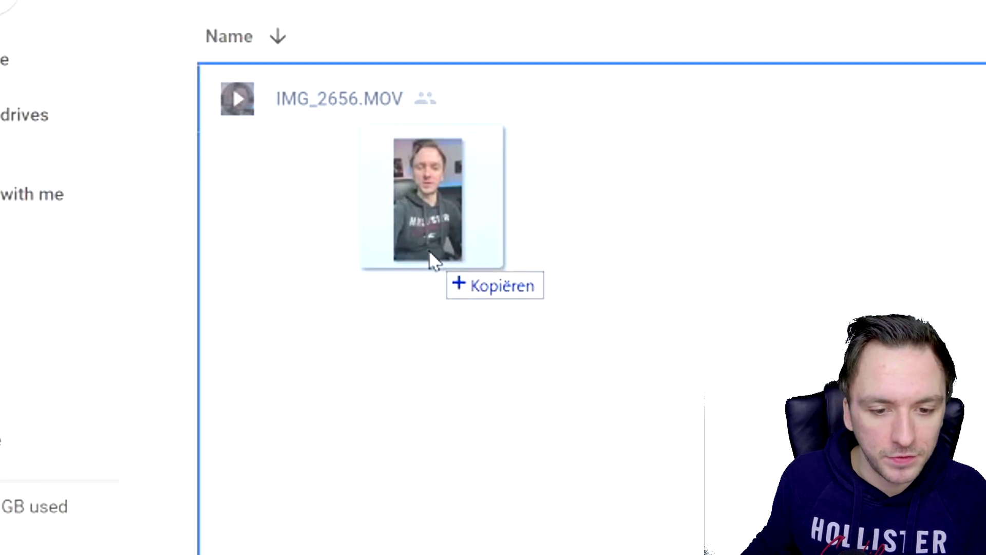